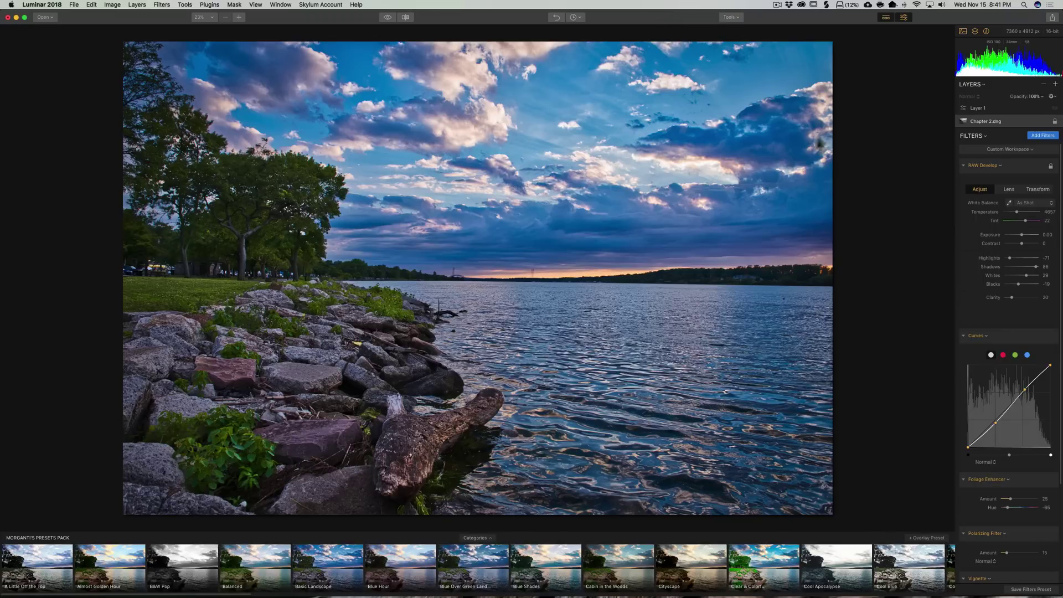
Fit the photo to the window and look through the preset categories without choosing one.
click(886, 17)
click(477, 537)
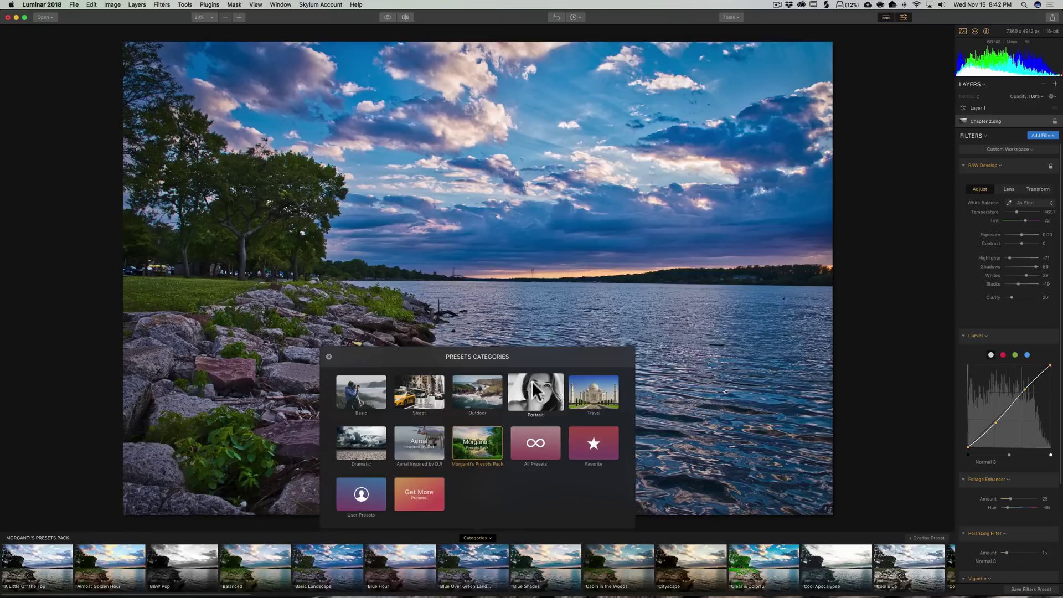
click(328, 357)
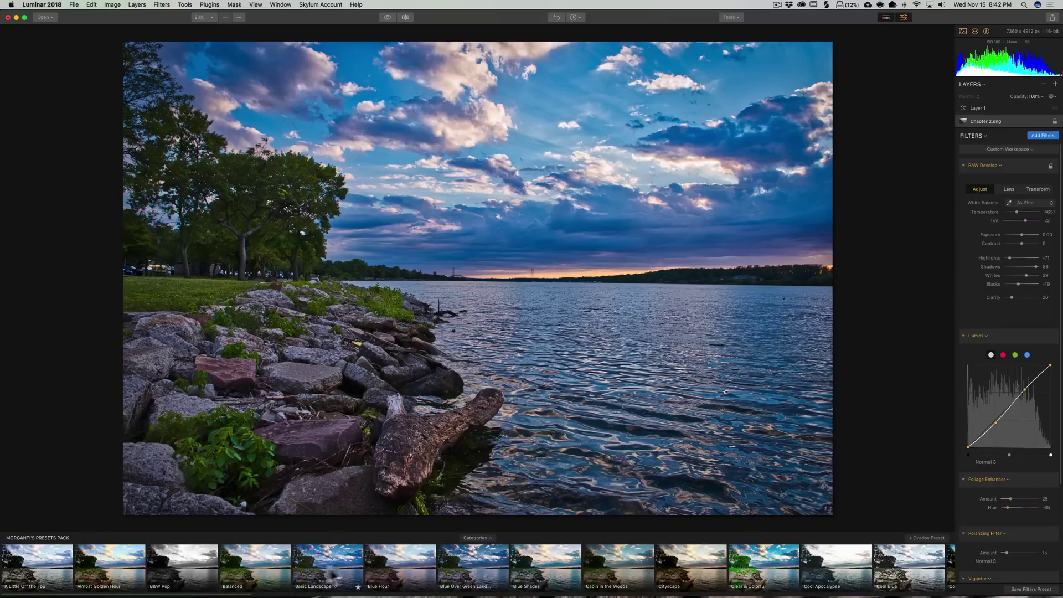
Star Basic Landscape and Cabin in the Woods, filter to Favorite, then unstar Cabin in the Woods.
click(357, 586)
click(649, 586)
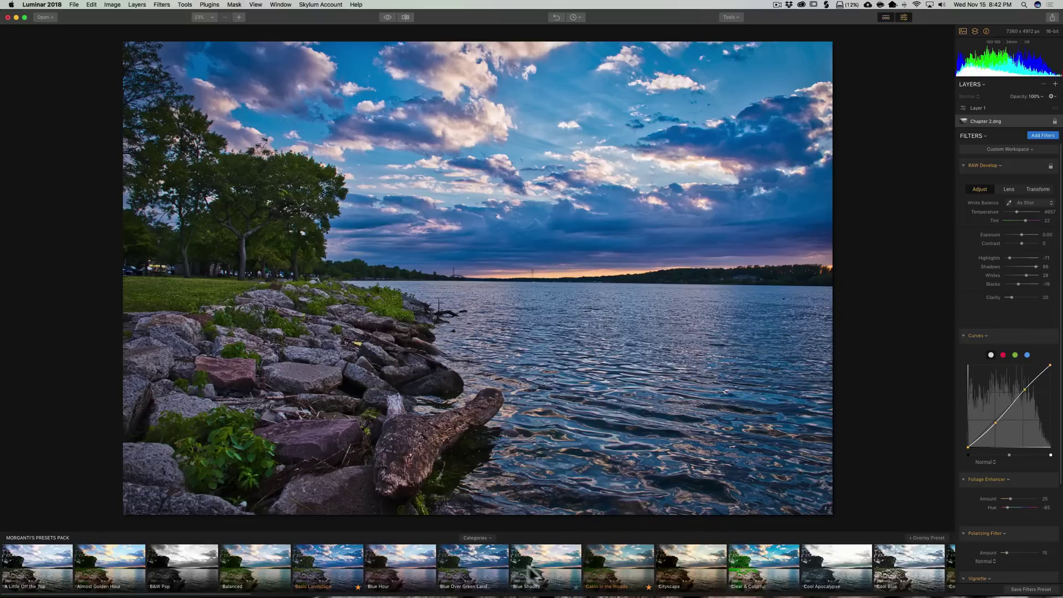
click(481, 537)
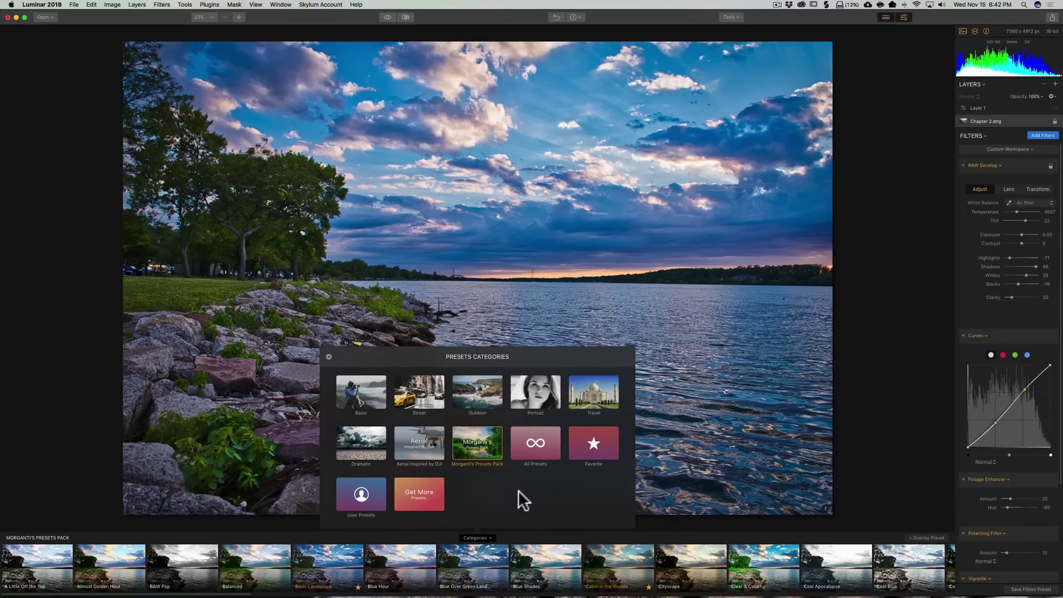
click(592, 440)
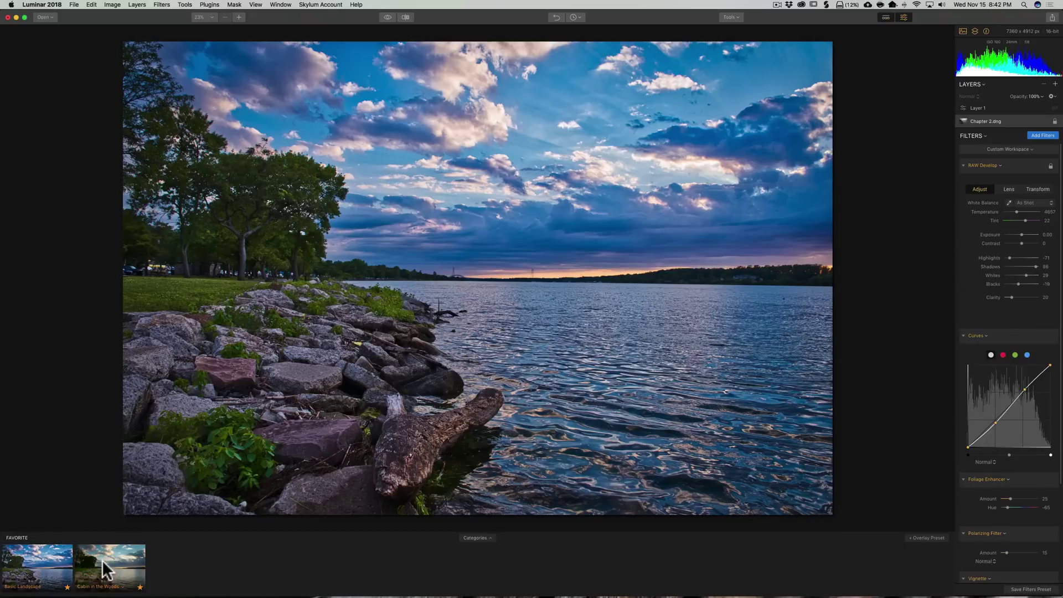
click(140, 587)
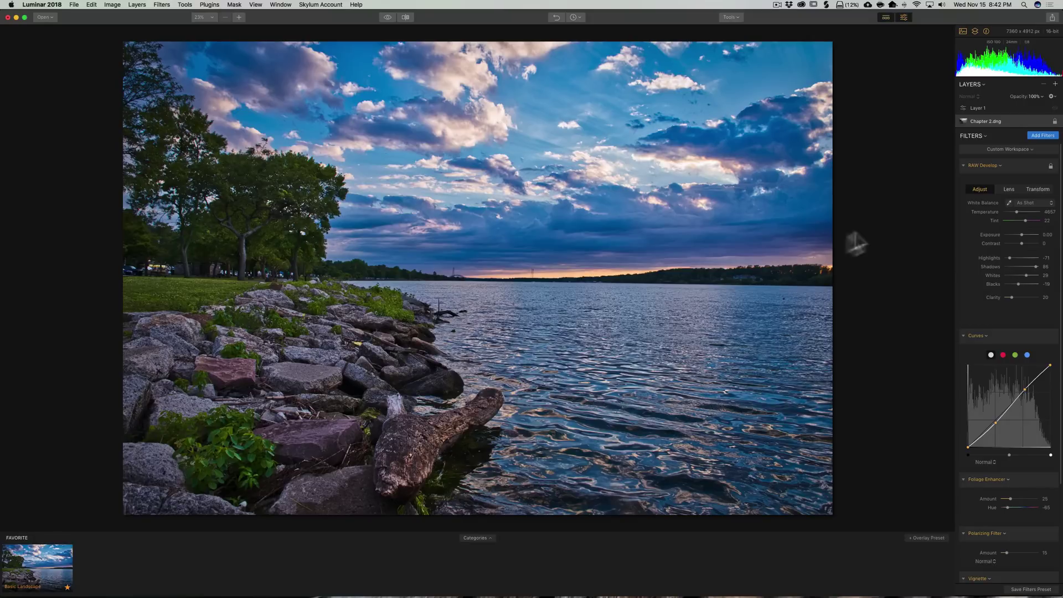
Star B&W Conversion, Saturation / Vibrance, Structure, Dehaze, Denoise and Details Enhancer in the Filters Catalog.
click(1044, 136)
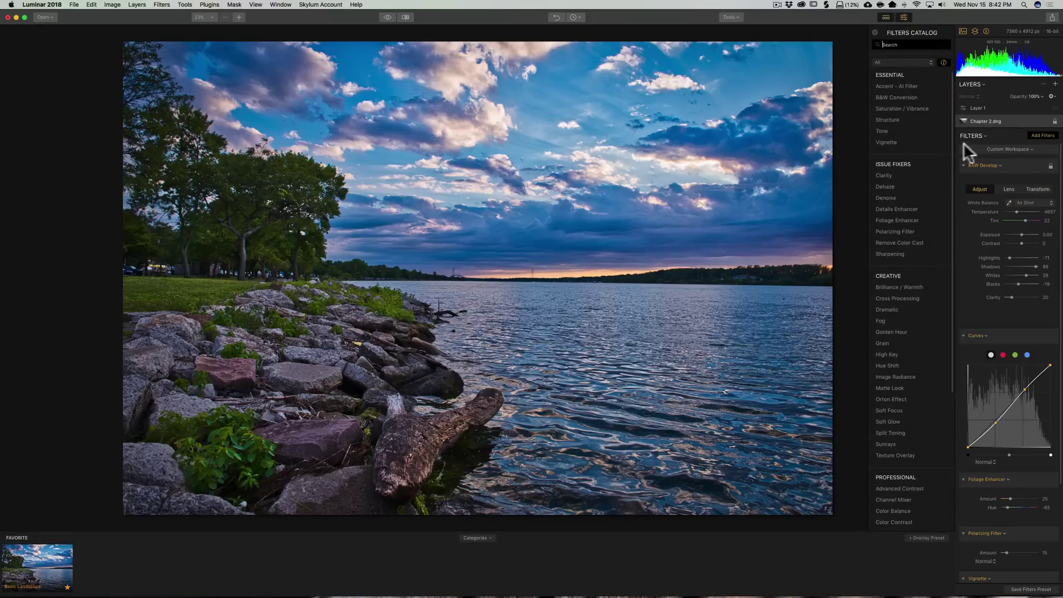
mouse_move(910, 99)
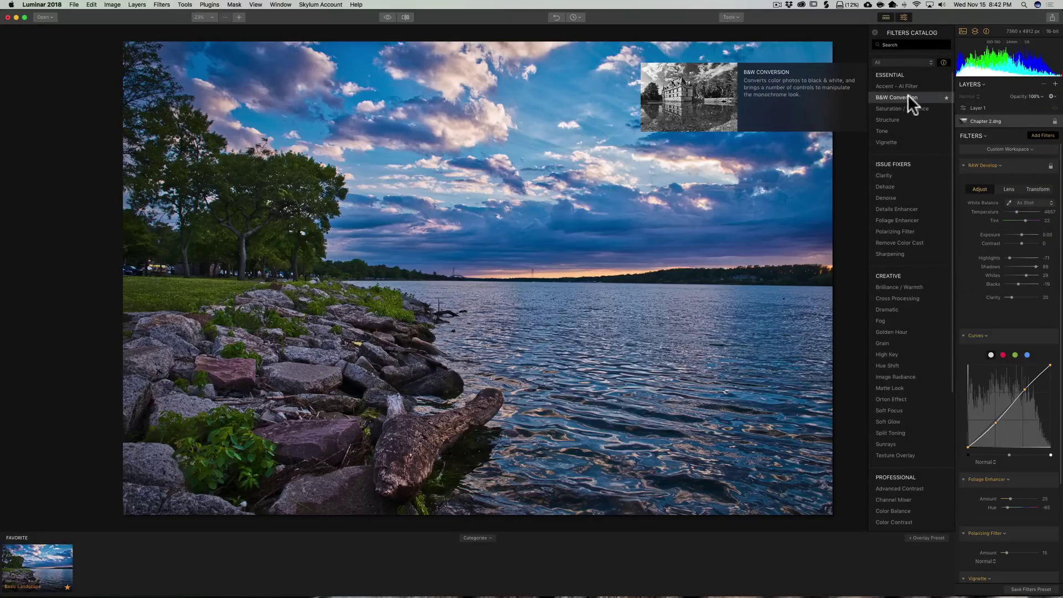
click(945, 97)
click(945, 109)
click(944, 119)
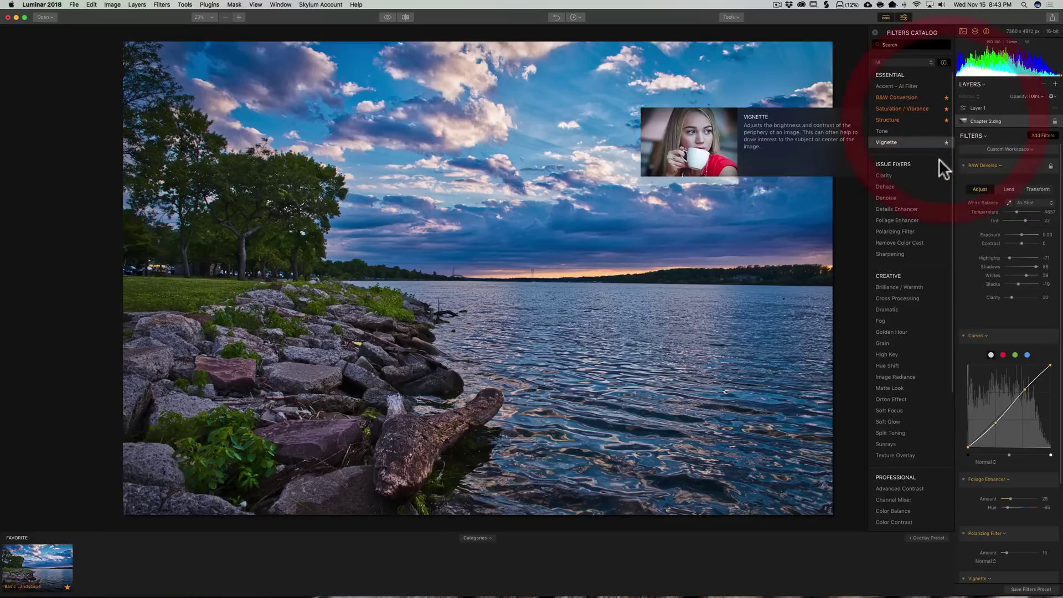
click(945, 186)
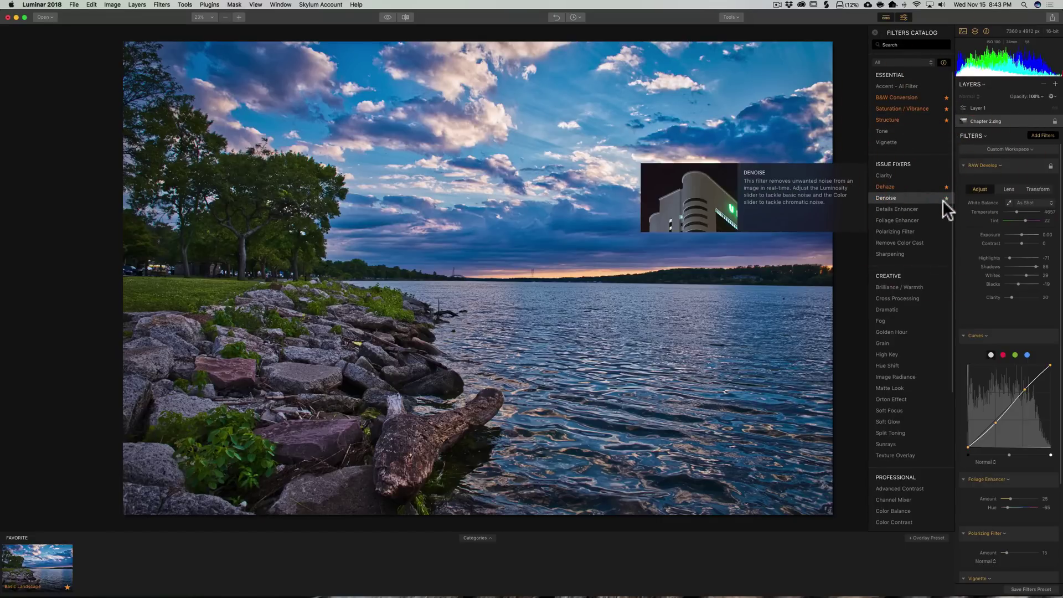
click(945, 198)
click(945, 208)
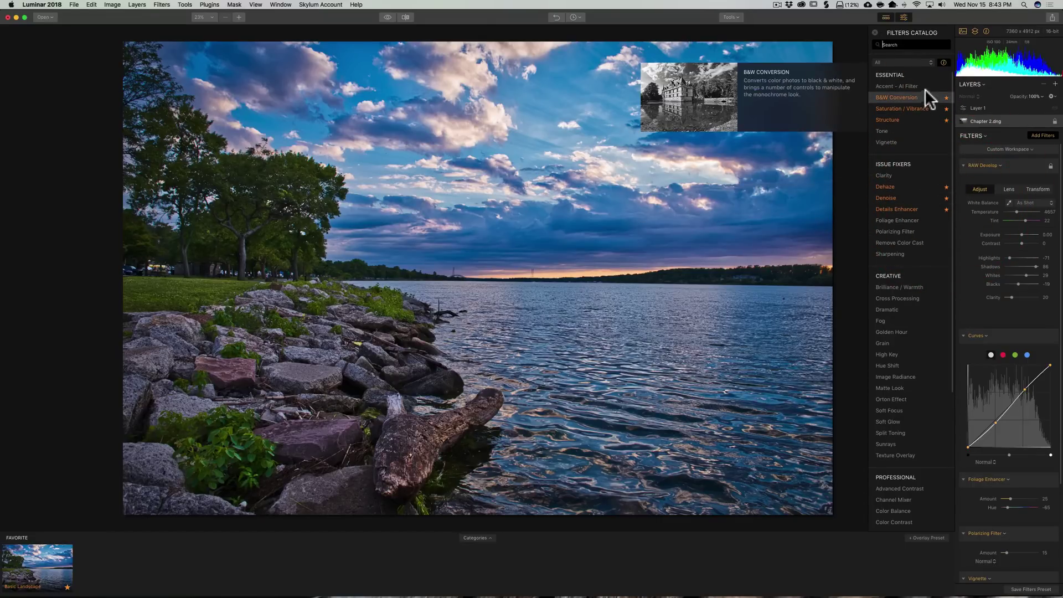
Show only favourite filters and unstar all six of them.
click(931, 63)
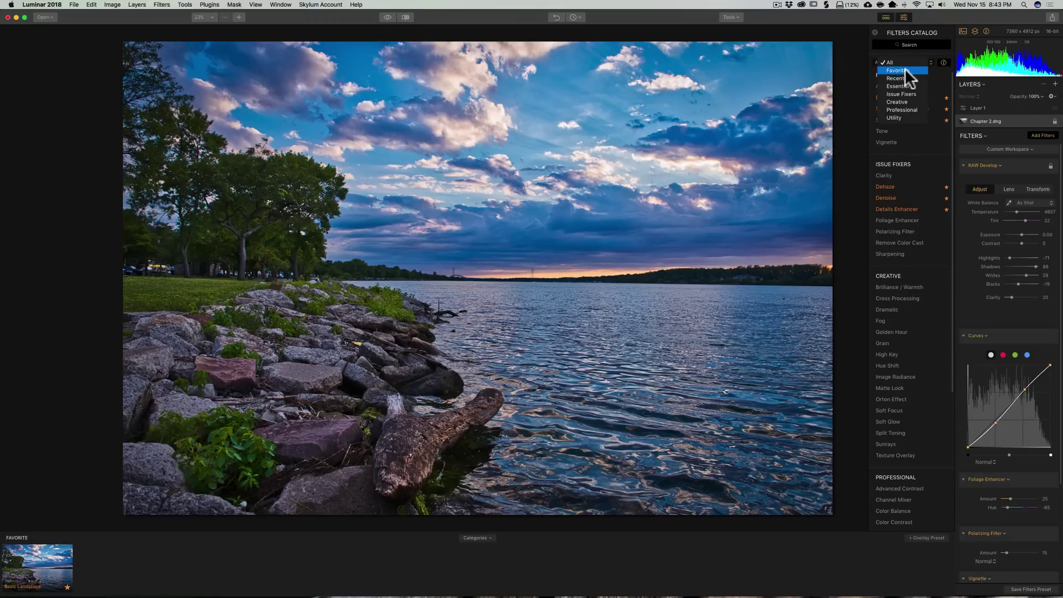
click(904, 70)
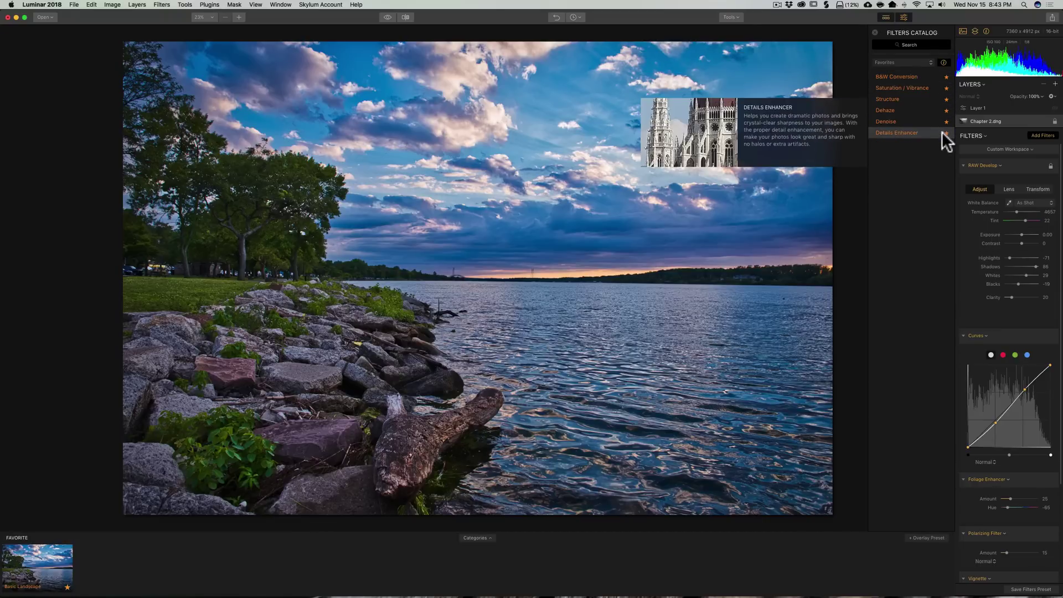
click(944, 76)
click(945, 88)
click(946, 99)
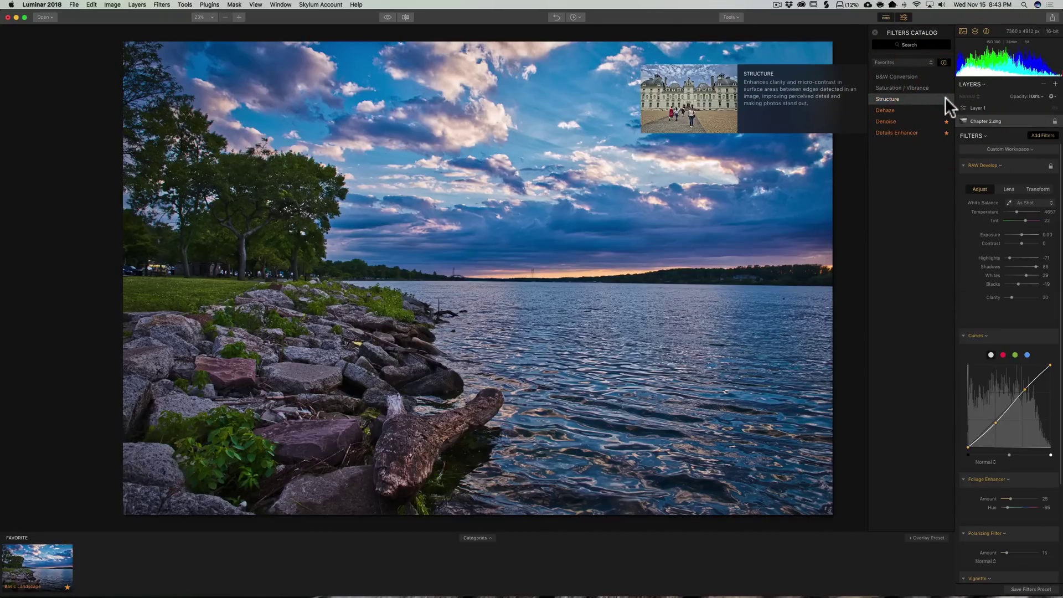
click(946, 109)
click(945, 121)
click(945, 129)
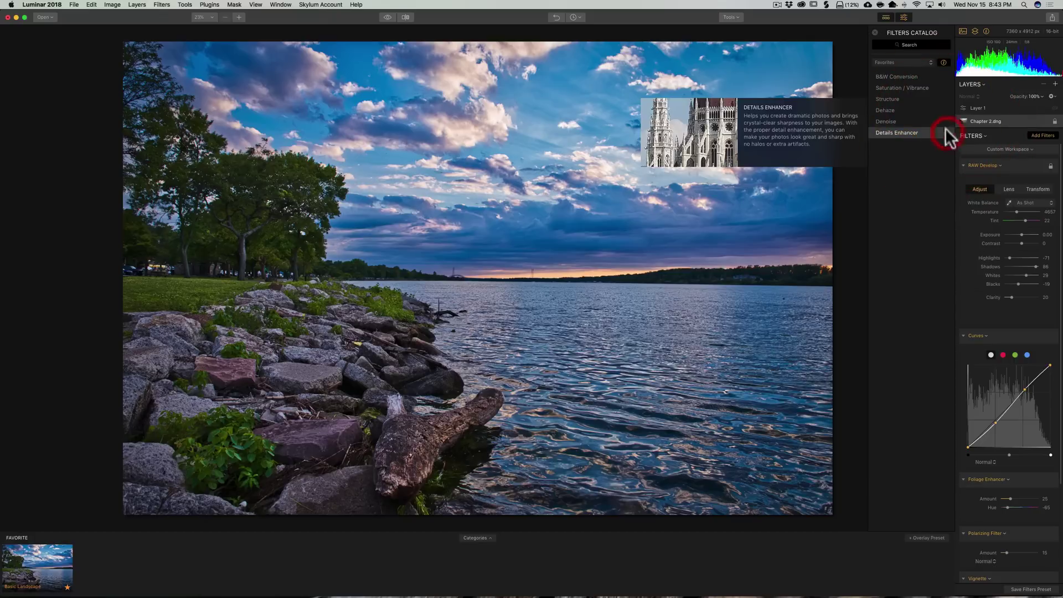
Switch the filter category dropdown from the empty Favorites list back to All.
click(913, 62)
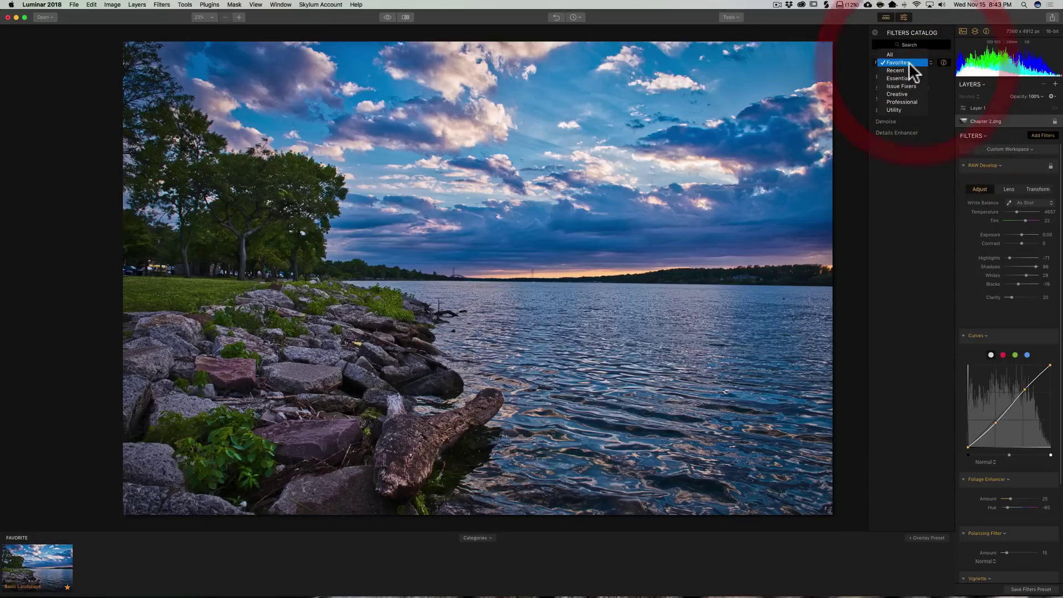
click(908, 68)
click(907, 62)
click(907, 58)
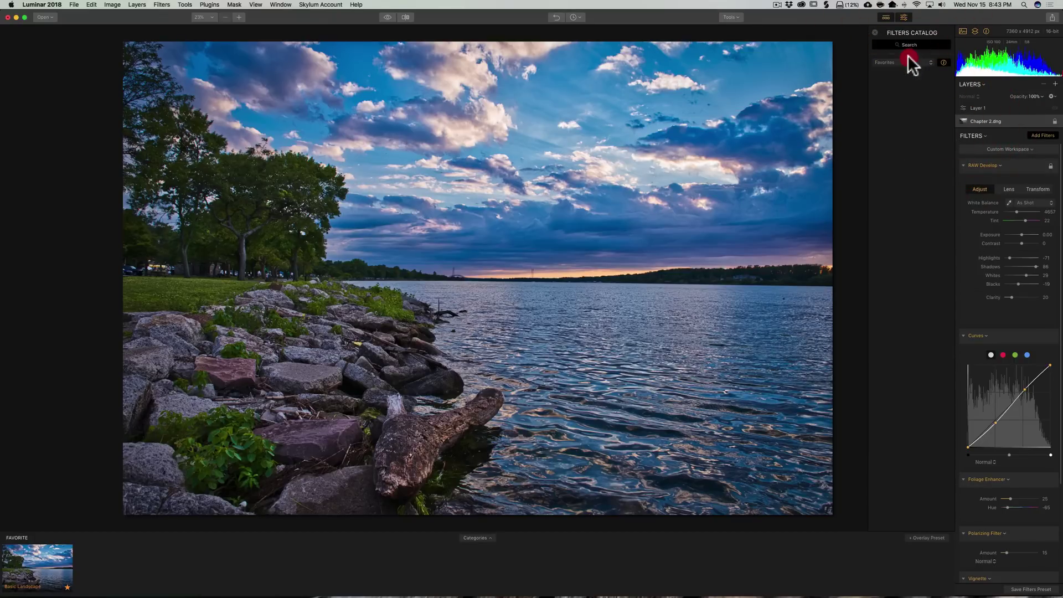
click(929, 63)
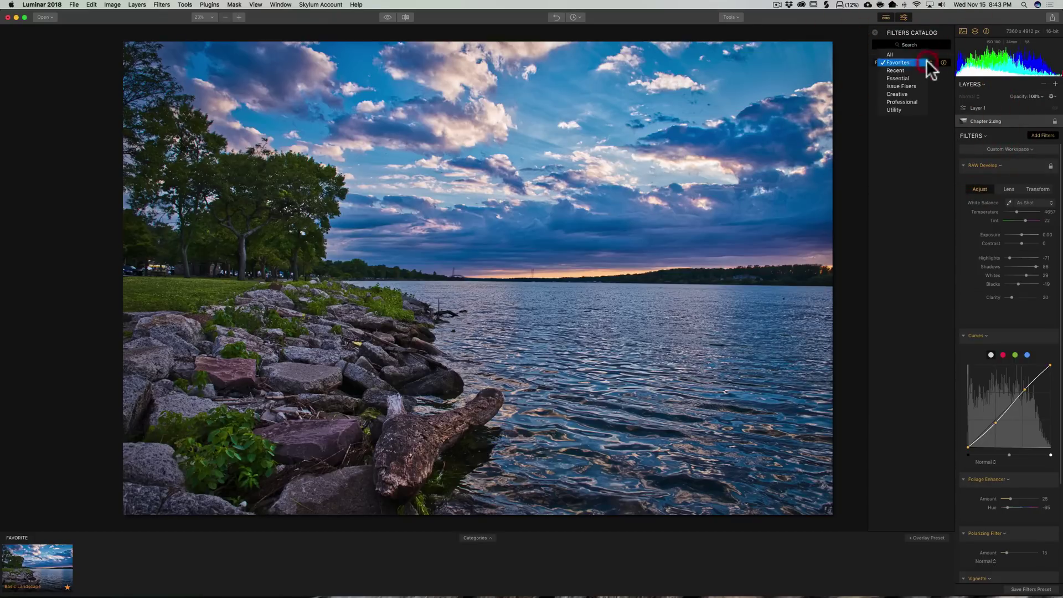
click(896, 54)
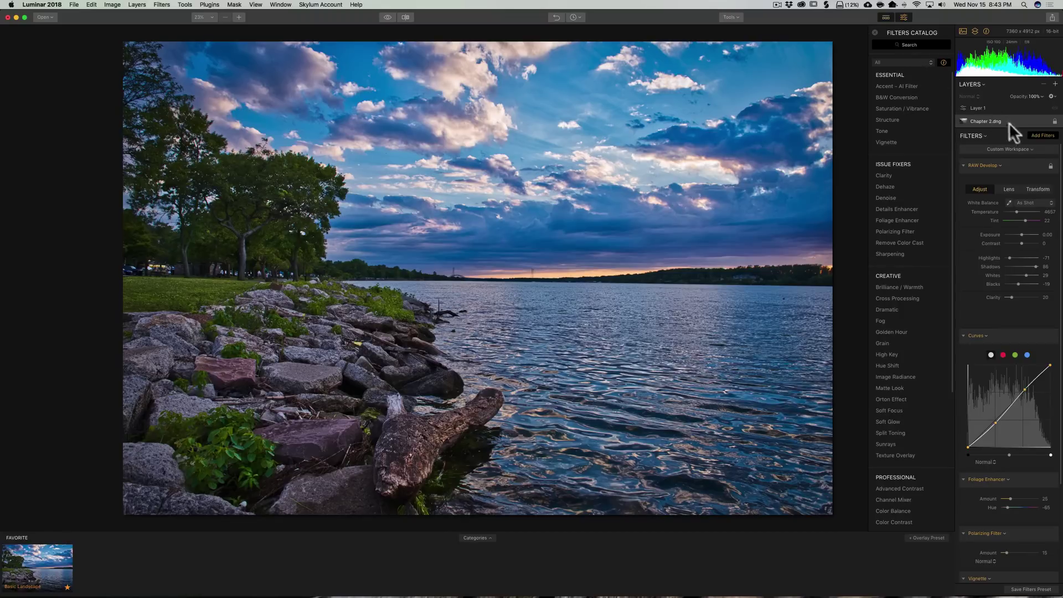
Close the Filters Catalog and try Darken, then Multiply blending on the Polarizing Filter.
click(1034, 136)
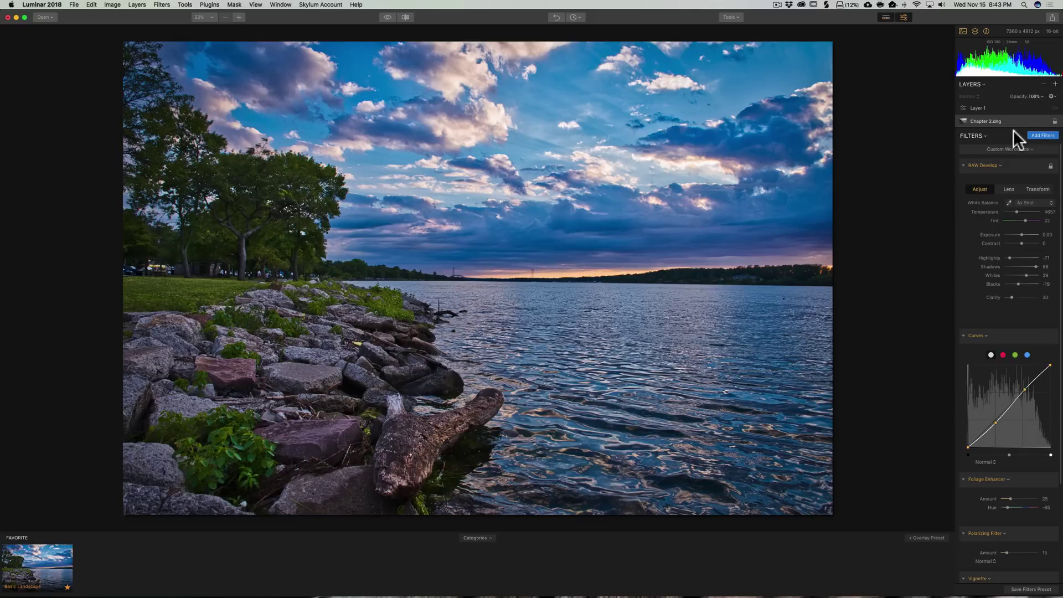
scroll(1007, 308, down, 5)
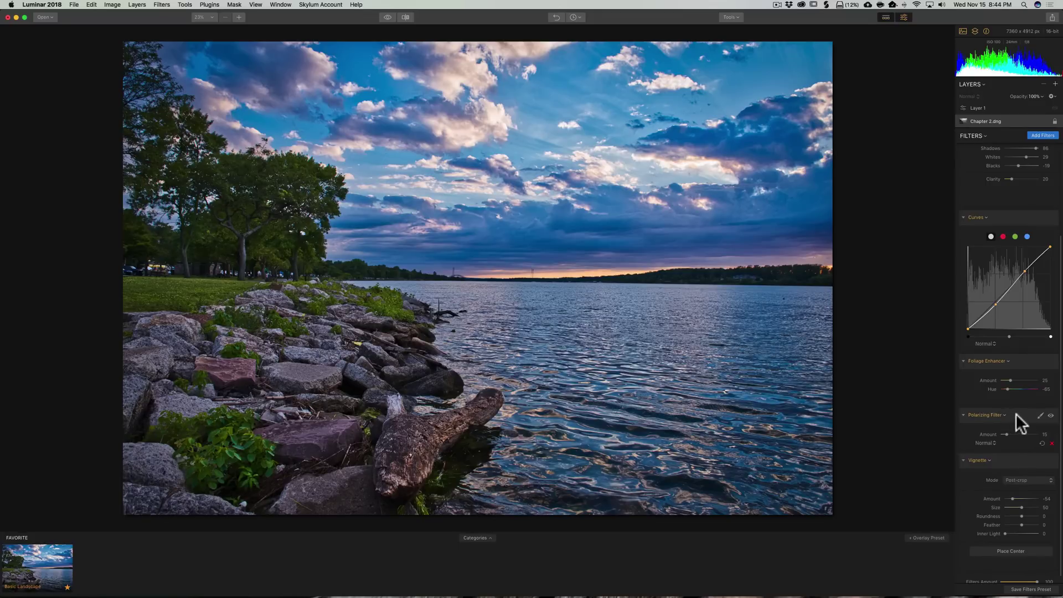
right_click(1015, 413)
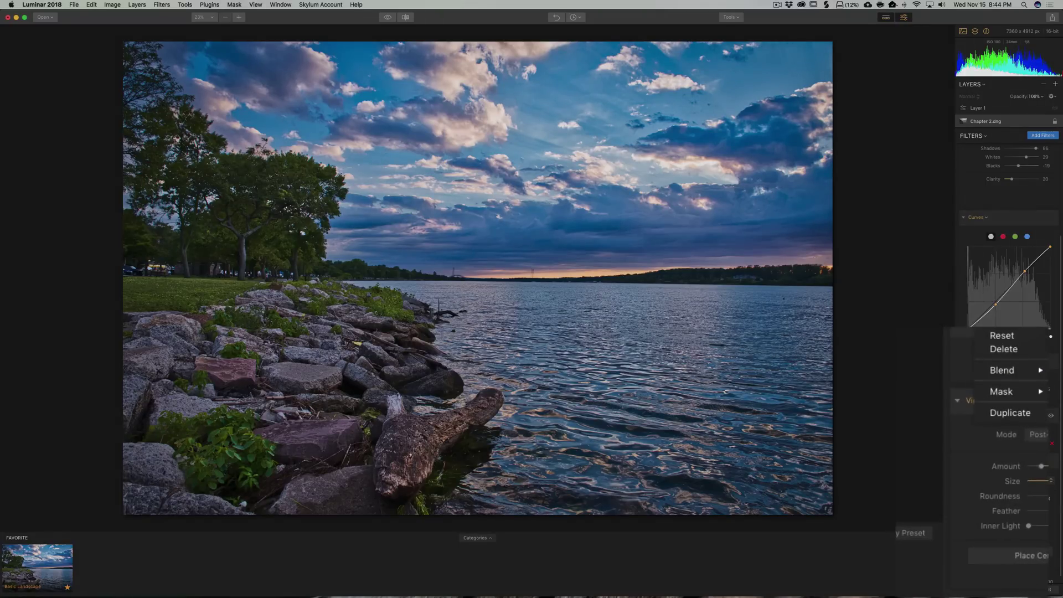
mouse_move(1037, 371)
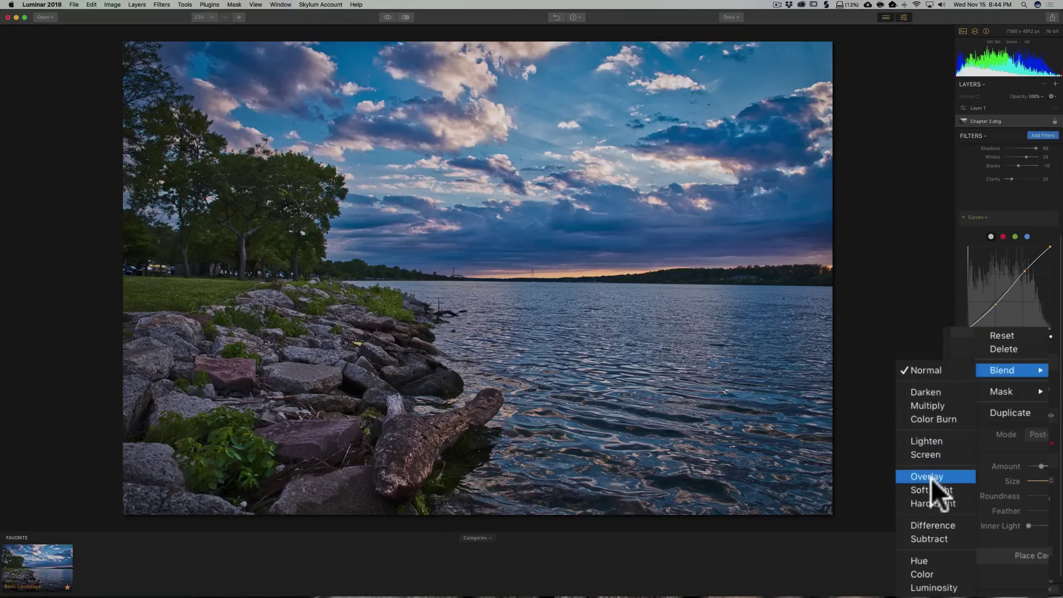
click(931, 392)
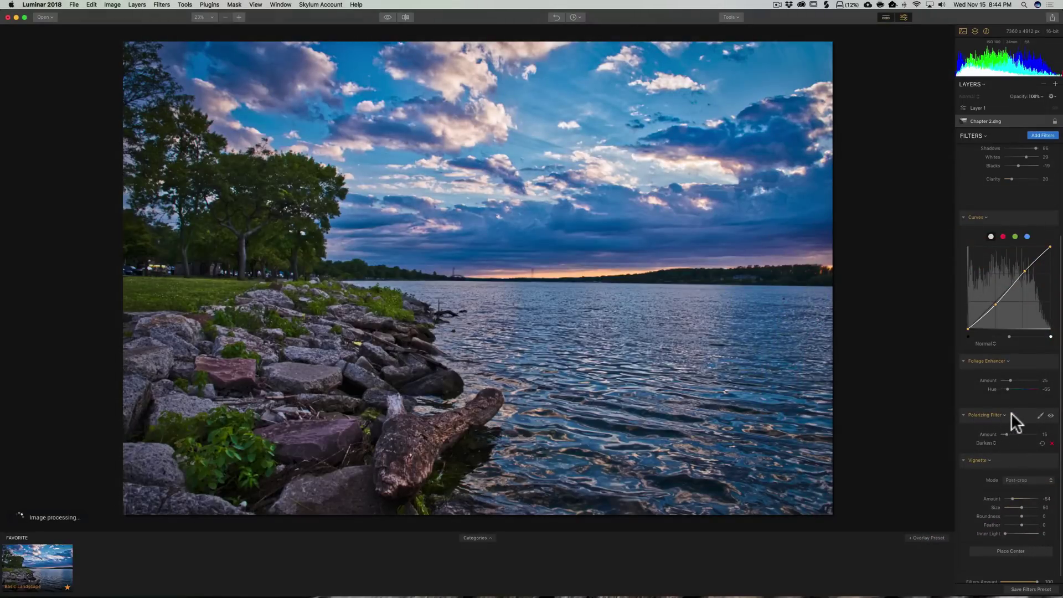
click(1011, 414)
mouse_move(991, 439)
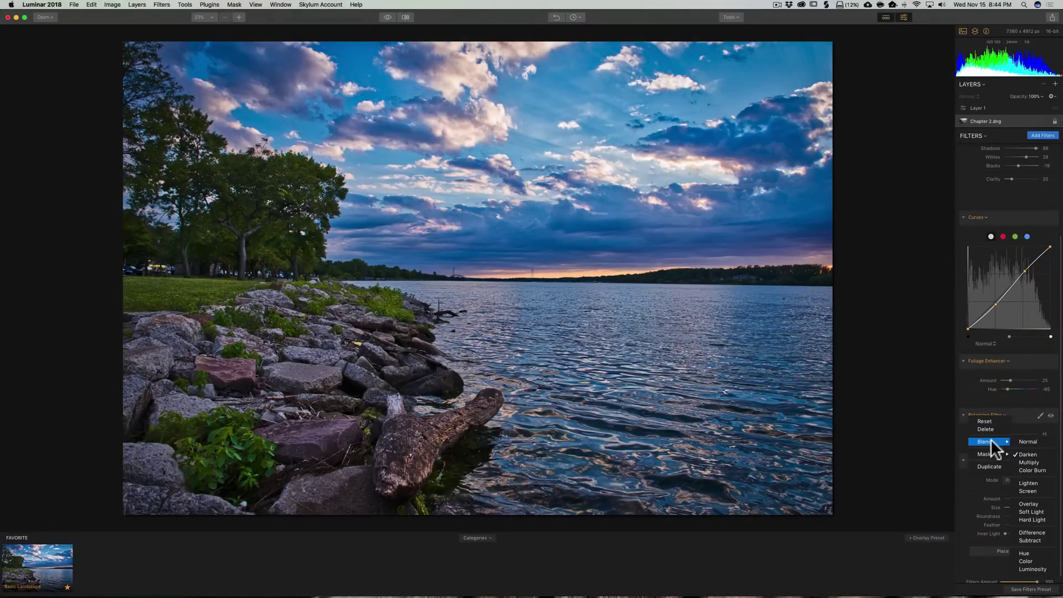
click(1024, 462)
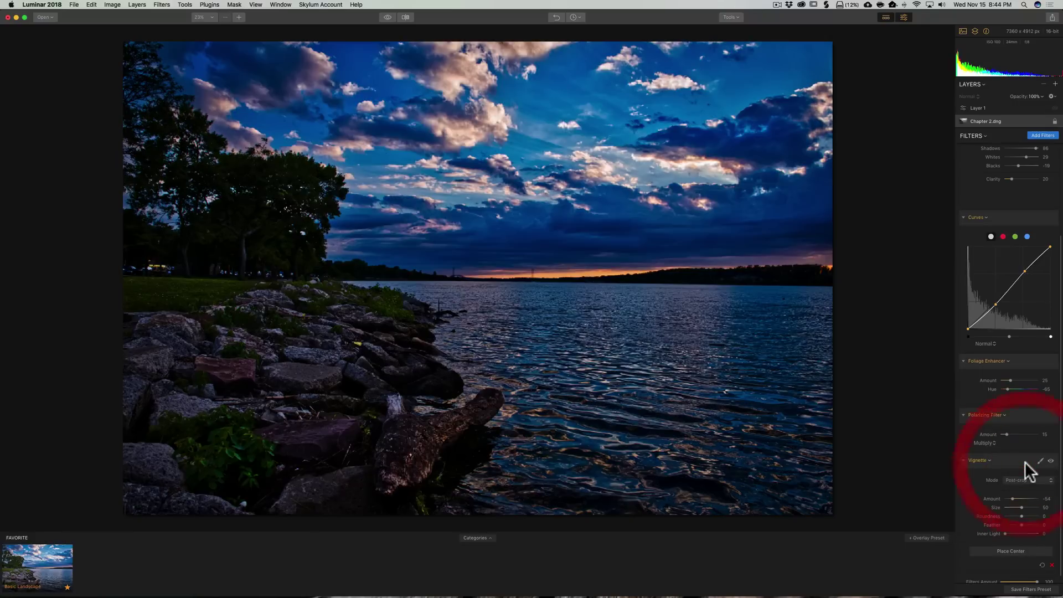
Set the Polarizing Filter's blend mode back to Normal.
click(1012, 415)
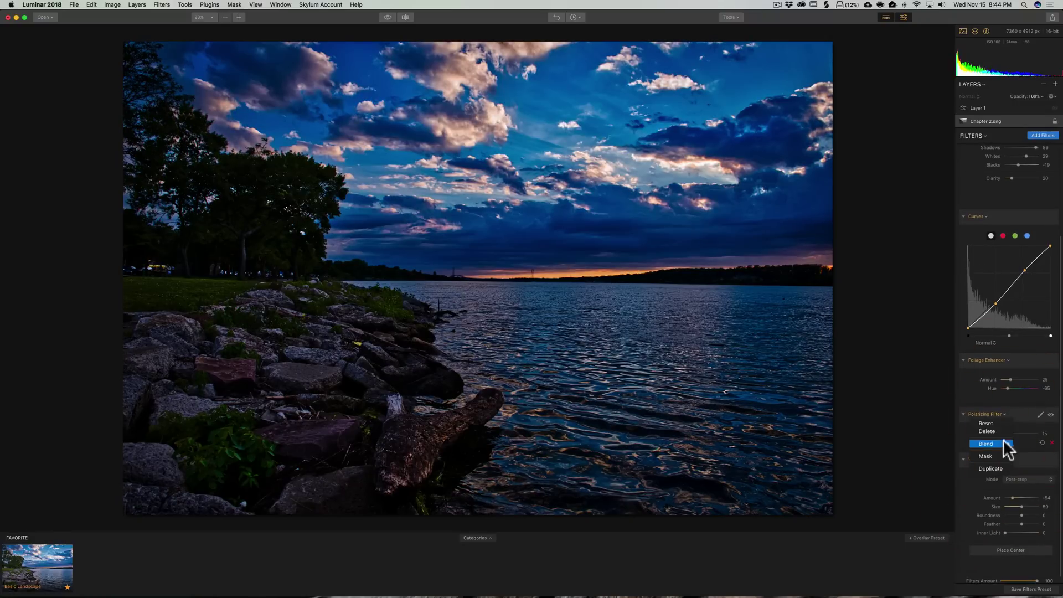
mouse_move(1002, 441)
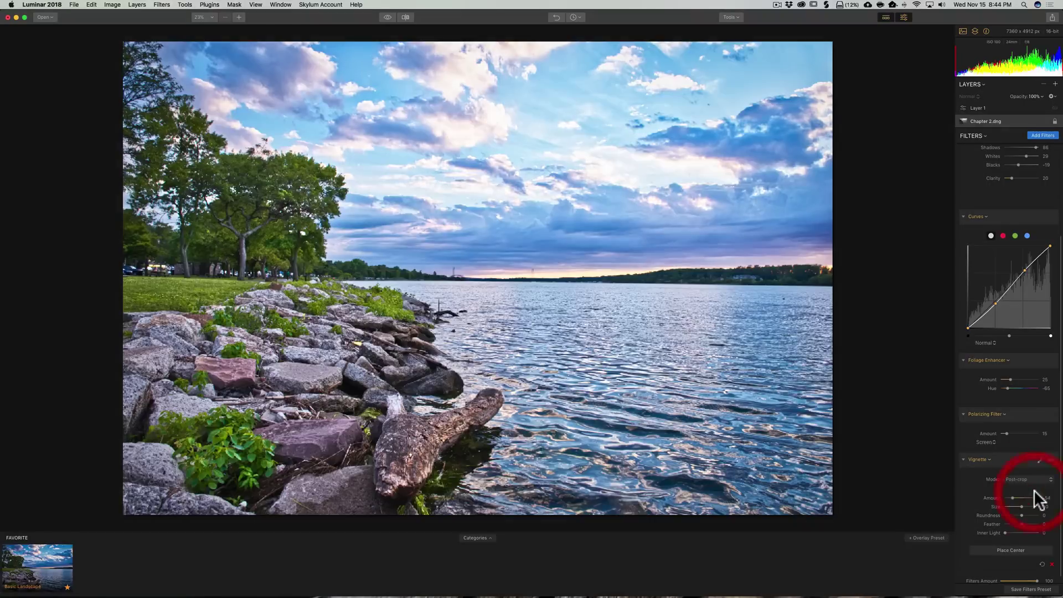
click(1012, 416)
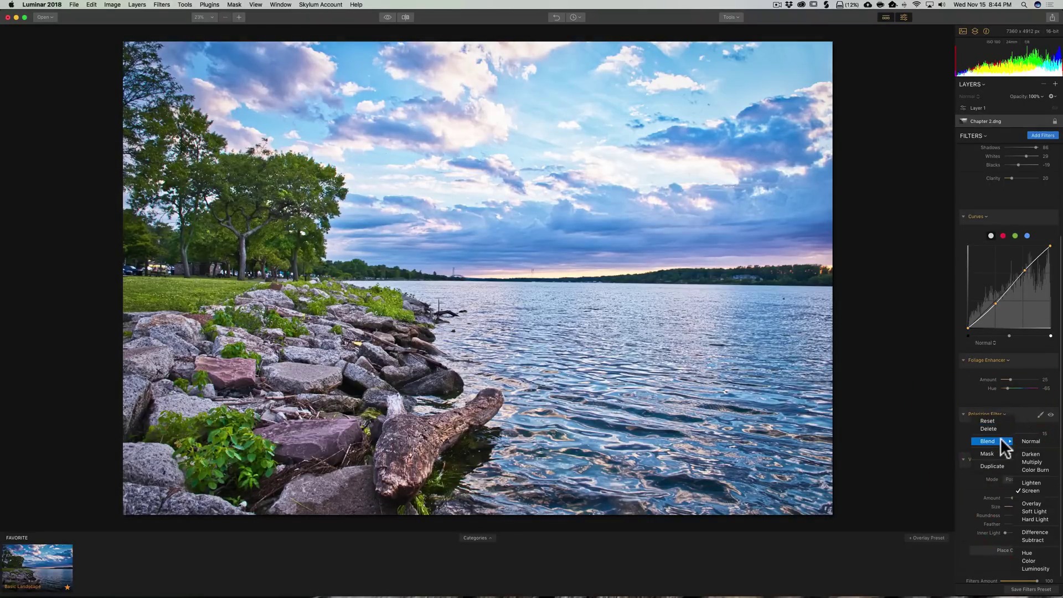
click(1025, 441)
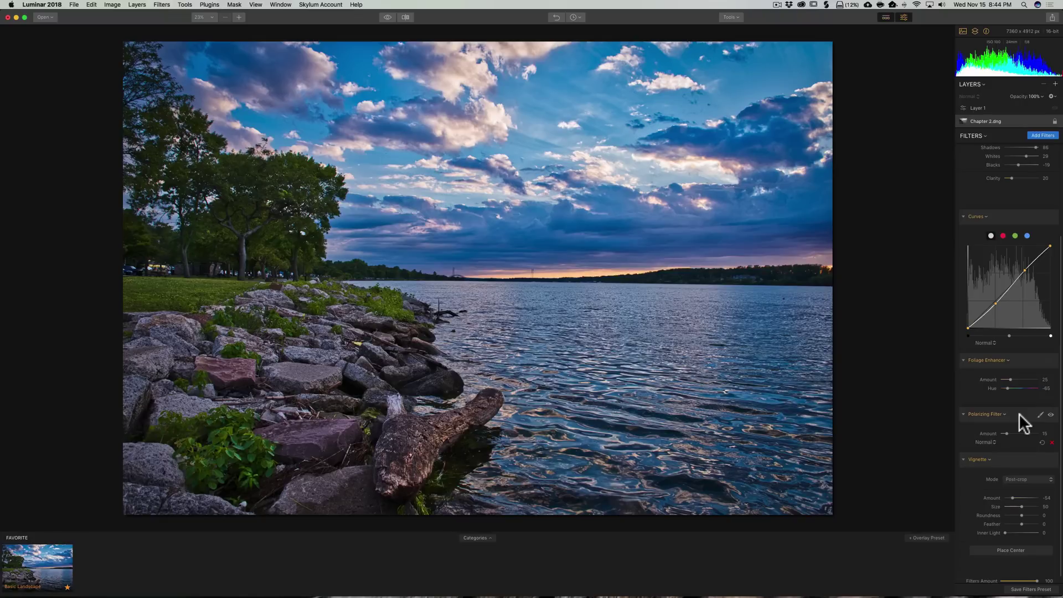
scroll(1012, 412, down, 1)
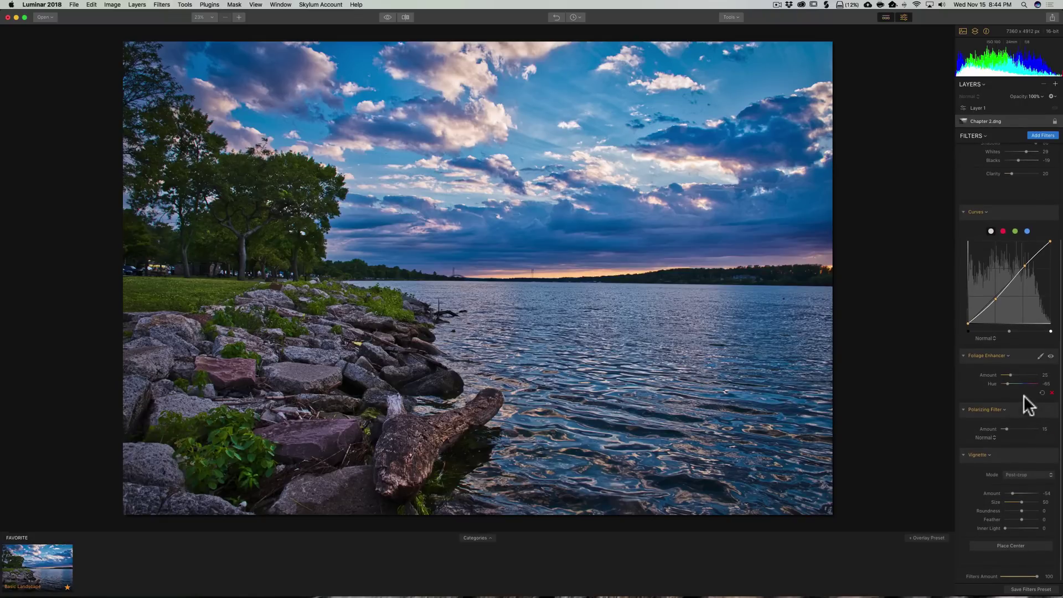
scroll(1023, 394, up, 5)
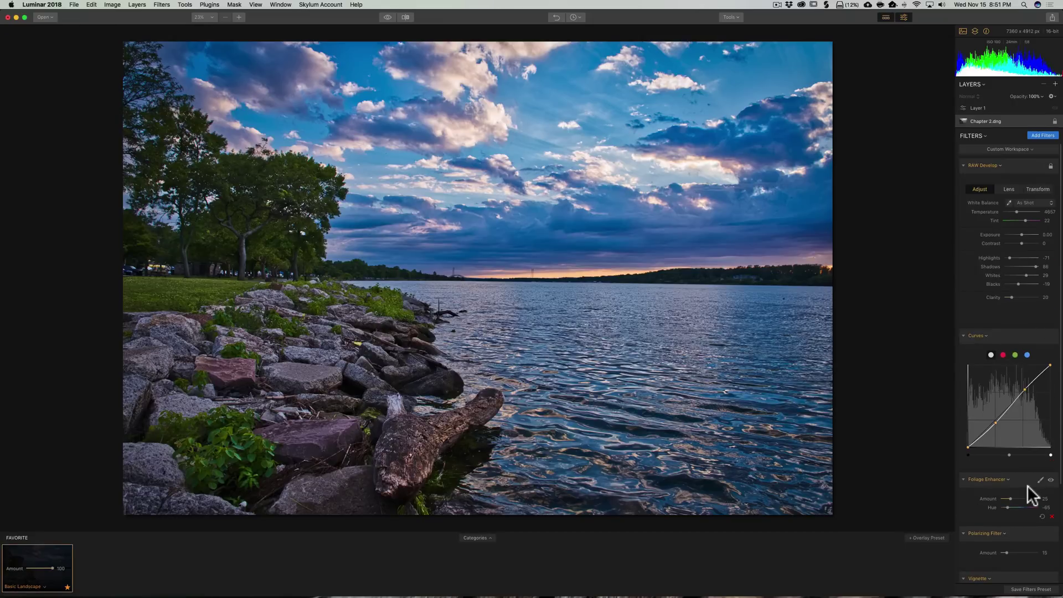
Select Layer 1 and browse its layer options without changing anything.
click(1004, 109)
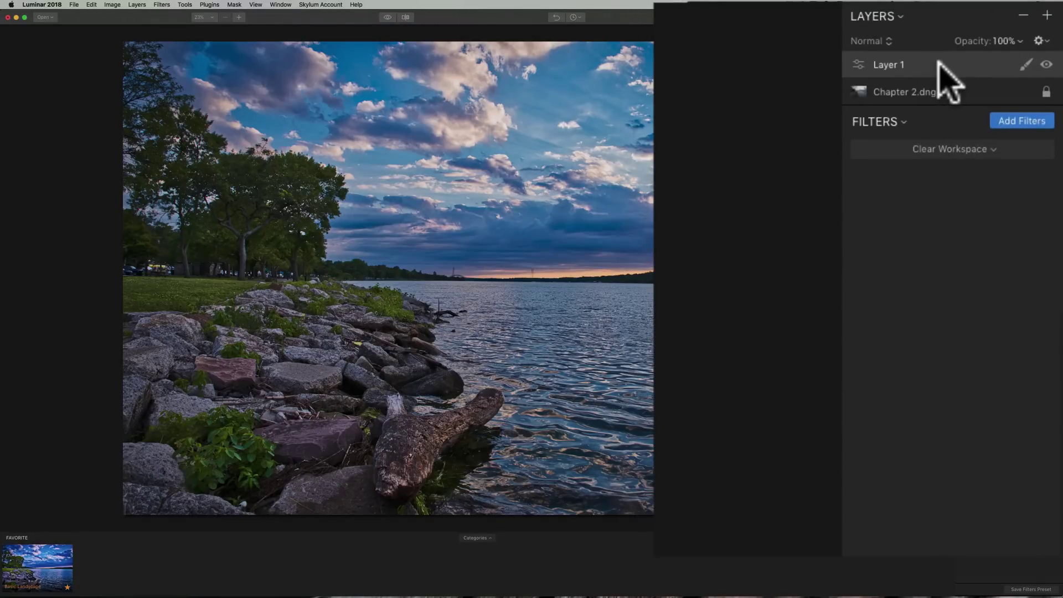
right_click(942, 68)
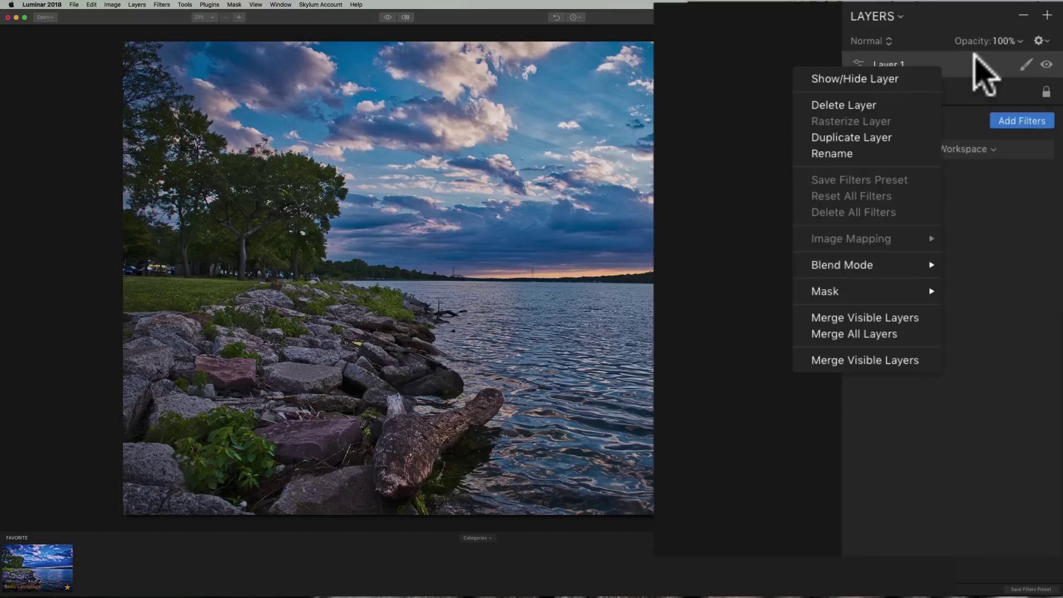
mouse_move(893, 267)
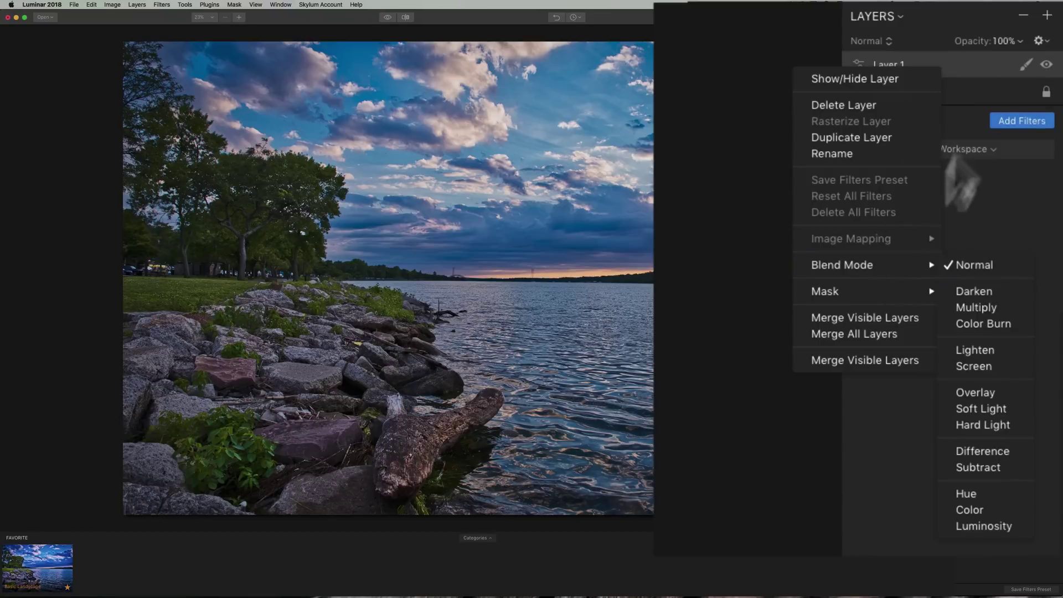
click(994, 58)
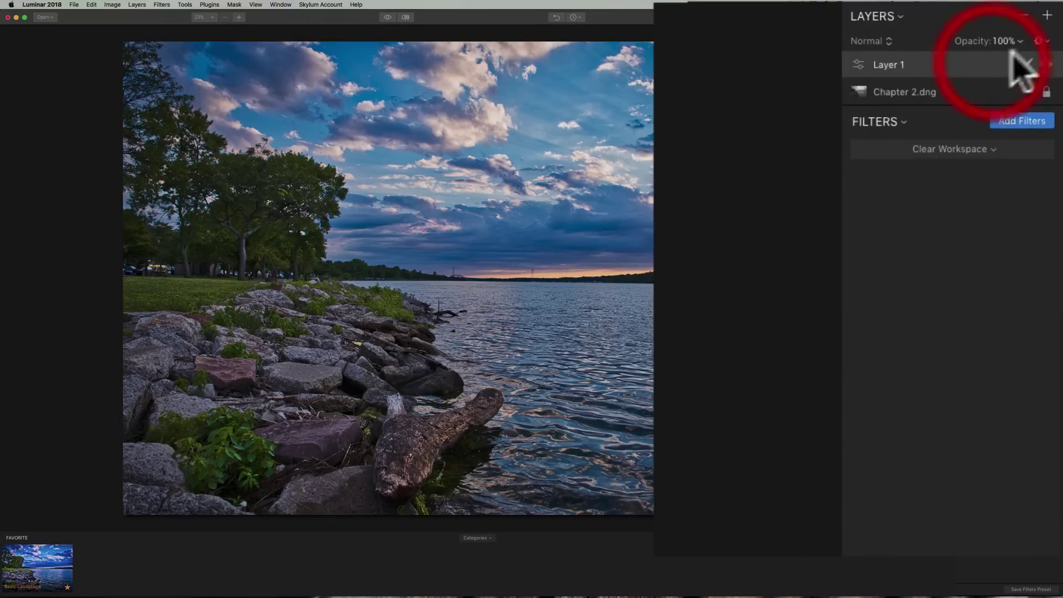
click(1039, 41)
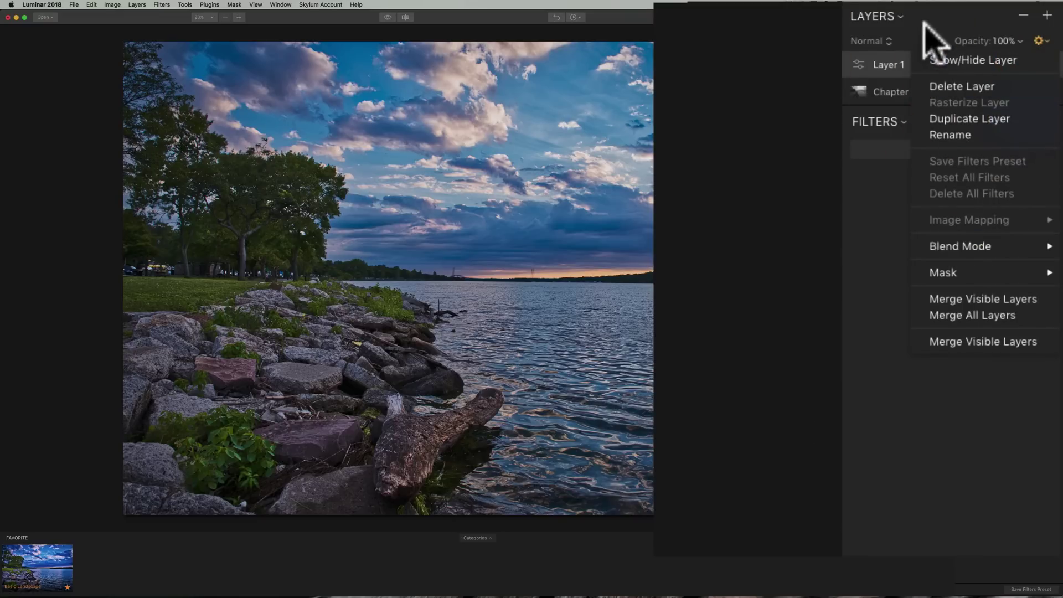
click(916, 43)
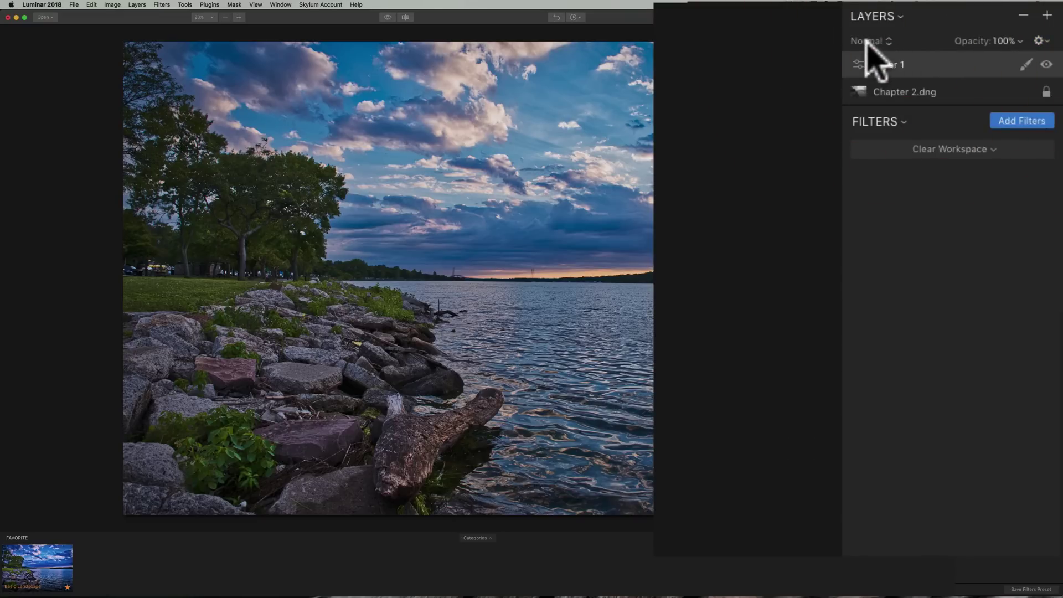
Preview Layer 1 in Overlay blend mode, then set it back to Normal.
click(886, 41)
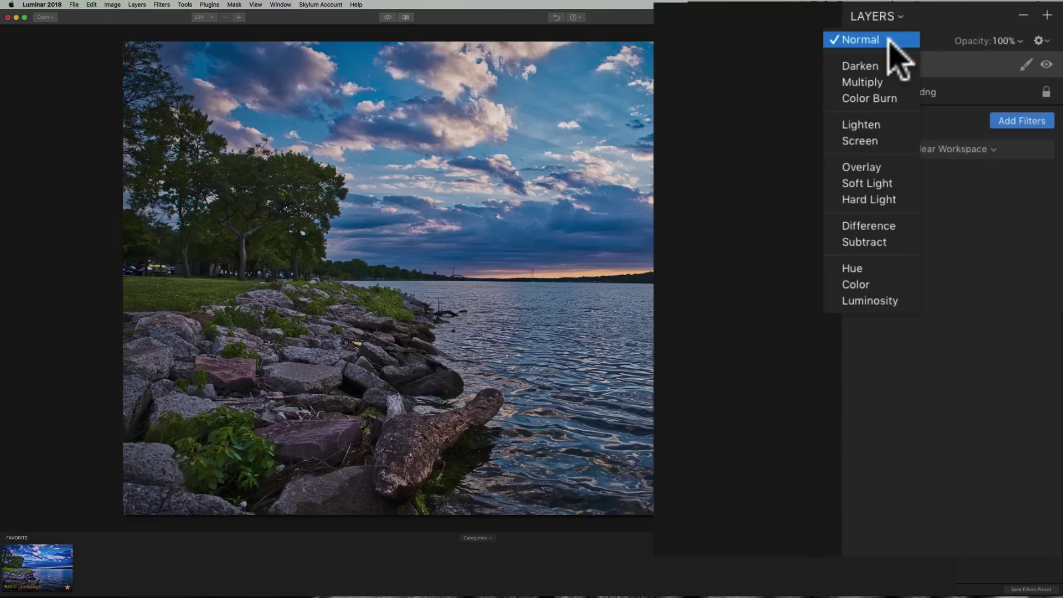
click(859, 167)
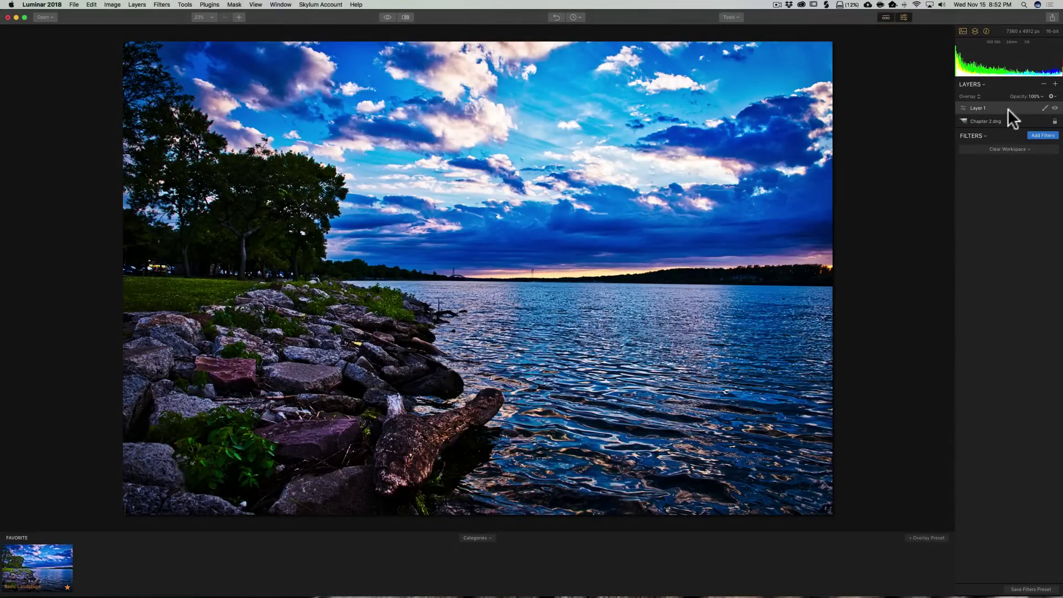
click(974, 107)
click(974, 95)
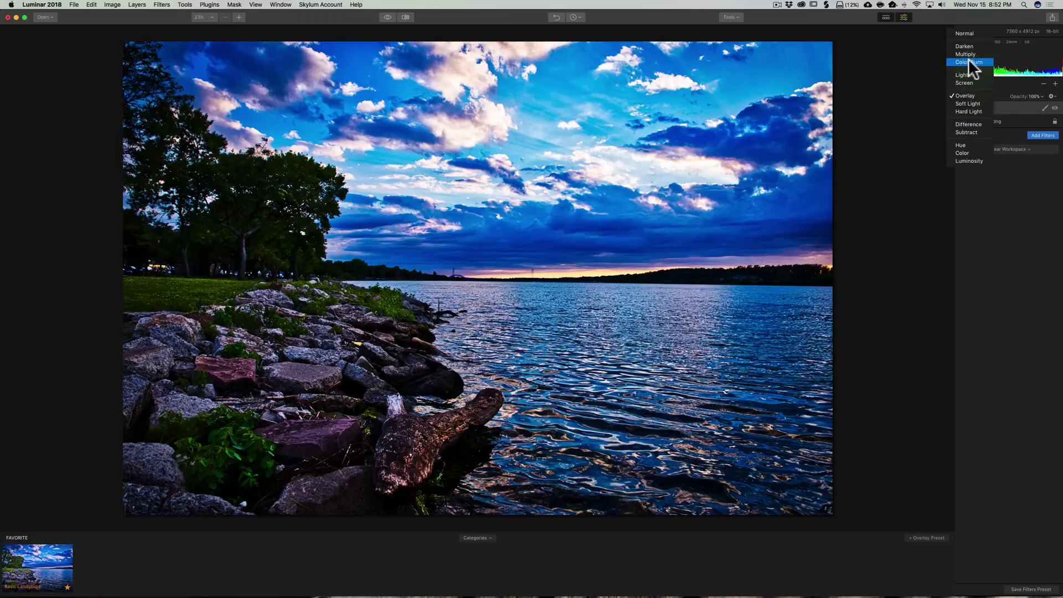
click(965, 33)
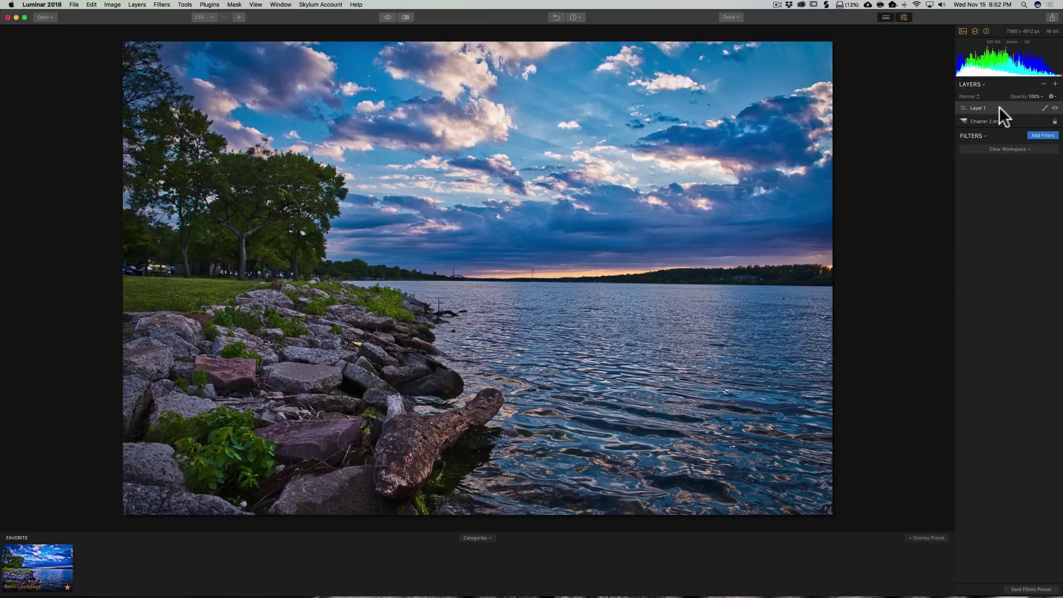
click(733, 16)
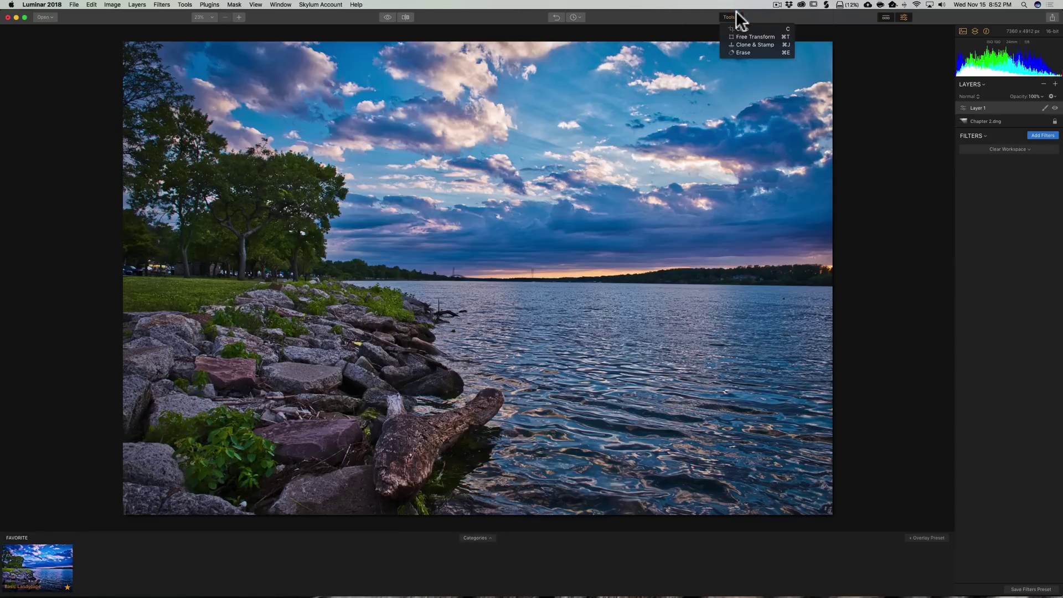
Close the lakeside photo and bring up the city riverside image Chapter 9.tif.
click(736, 12)
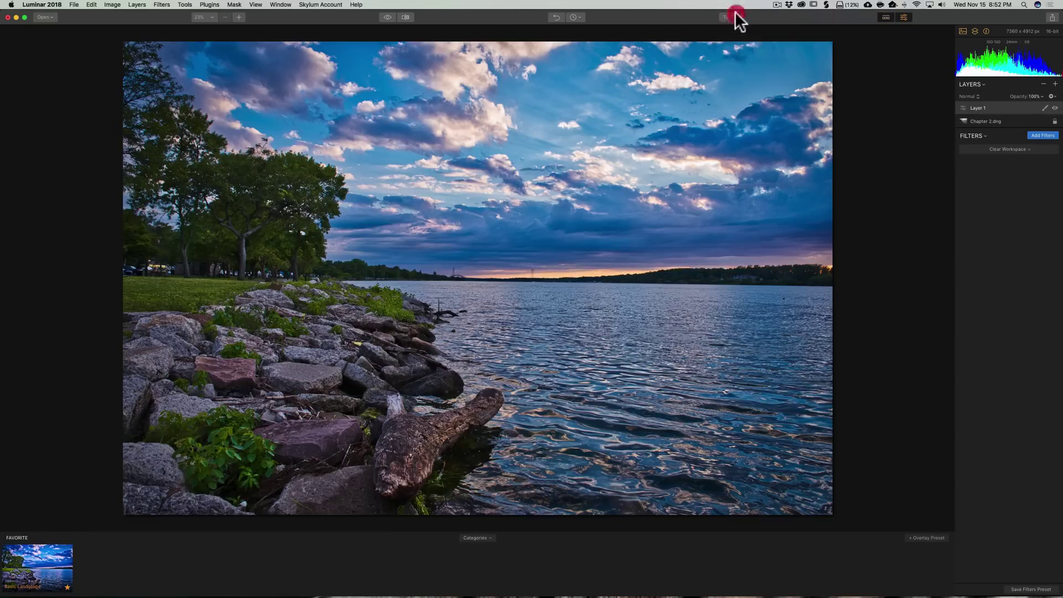
click(17, 17)
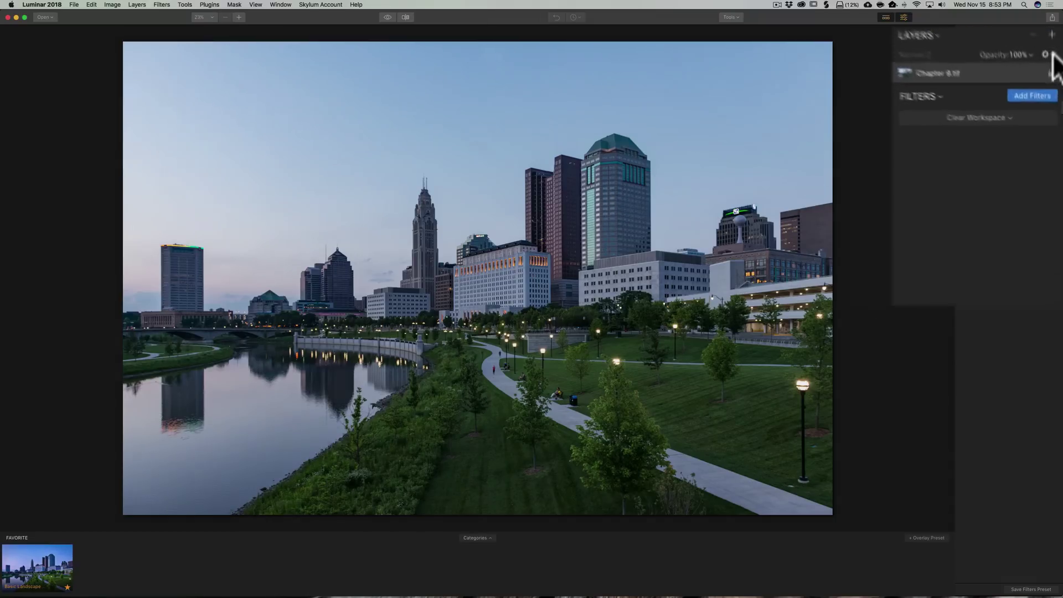
Duplicate the Chapter 9.tif layer and give the copy a luminosity mask.
click(1040, 36)
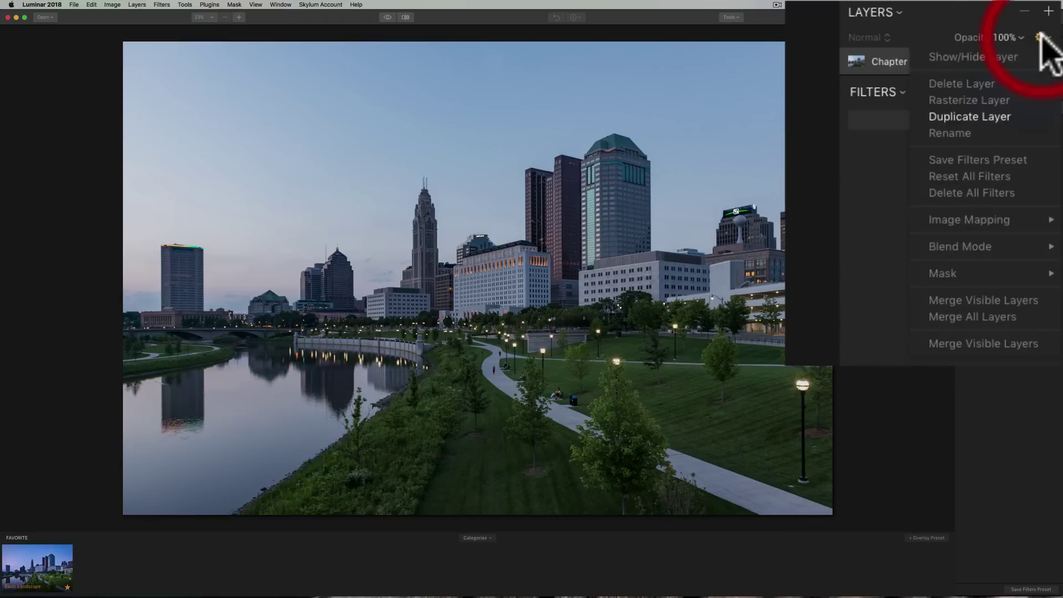
click(995, 116)
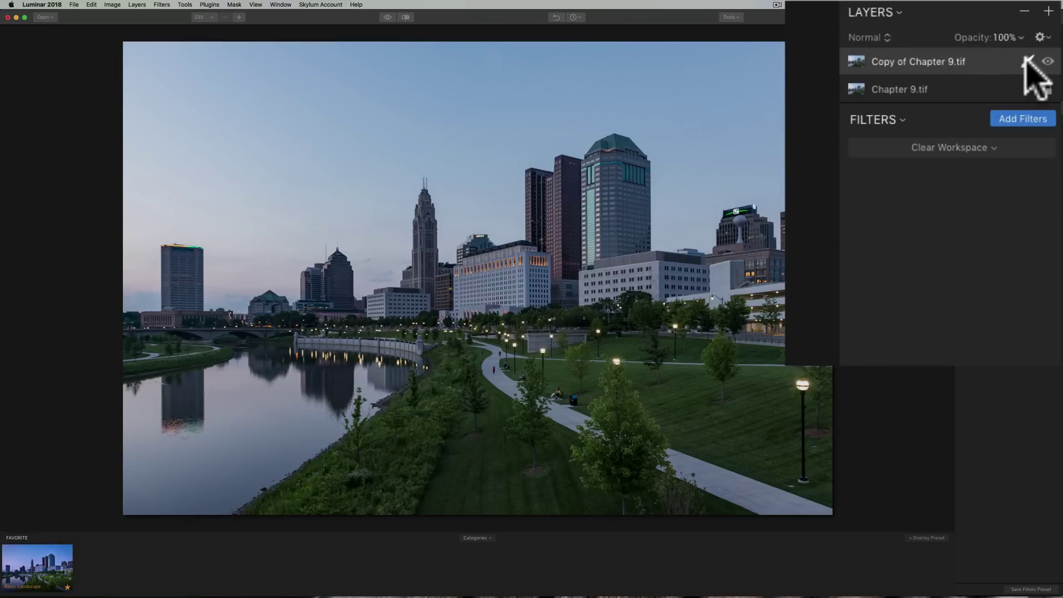
click(1027, 61)
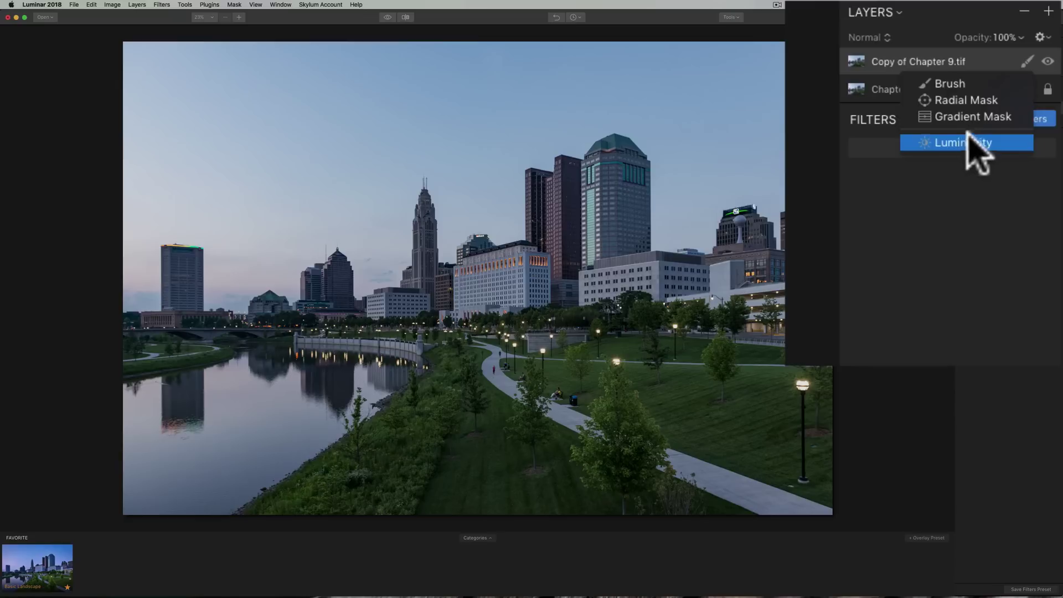
click(961, 140)
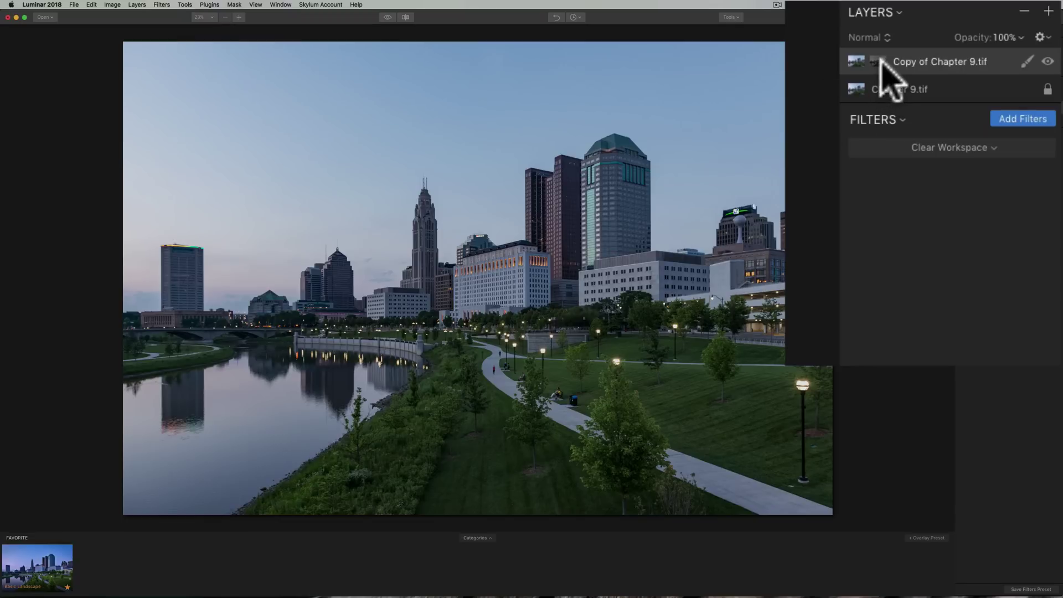
Copy the luminosity mask and paste it through the layer options menu.
right_click(882, 61)
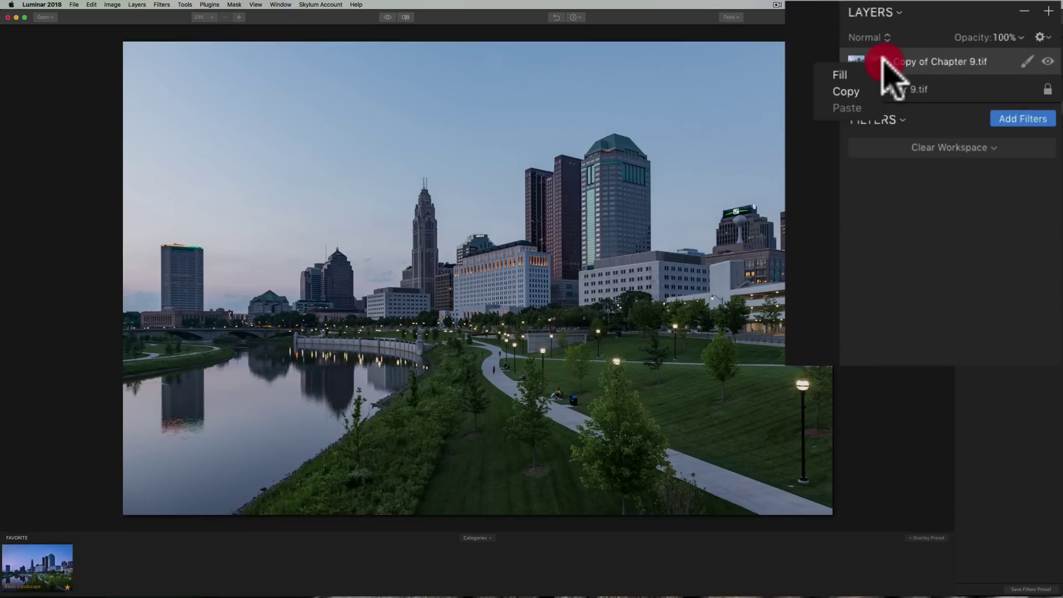
click(861, 92)
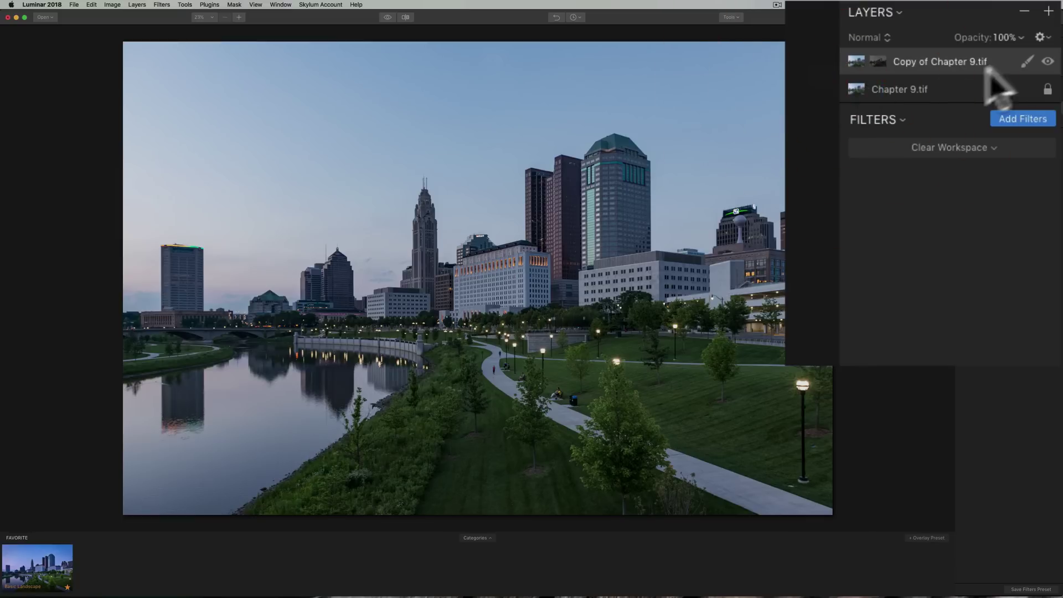
click(1040, 37)
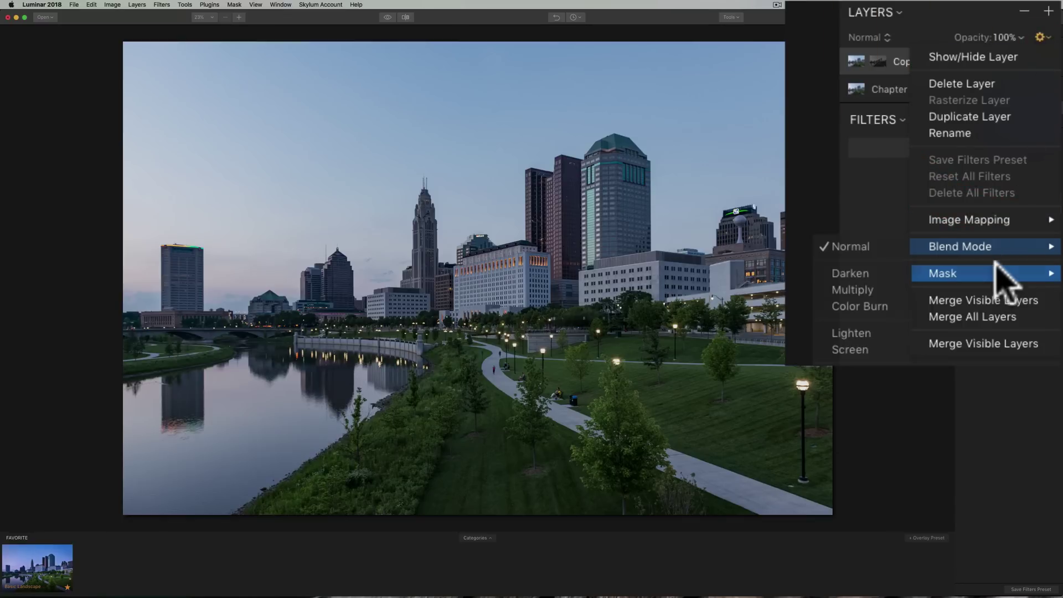
mouse_move(994, 269)
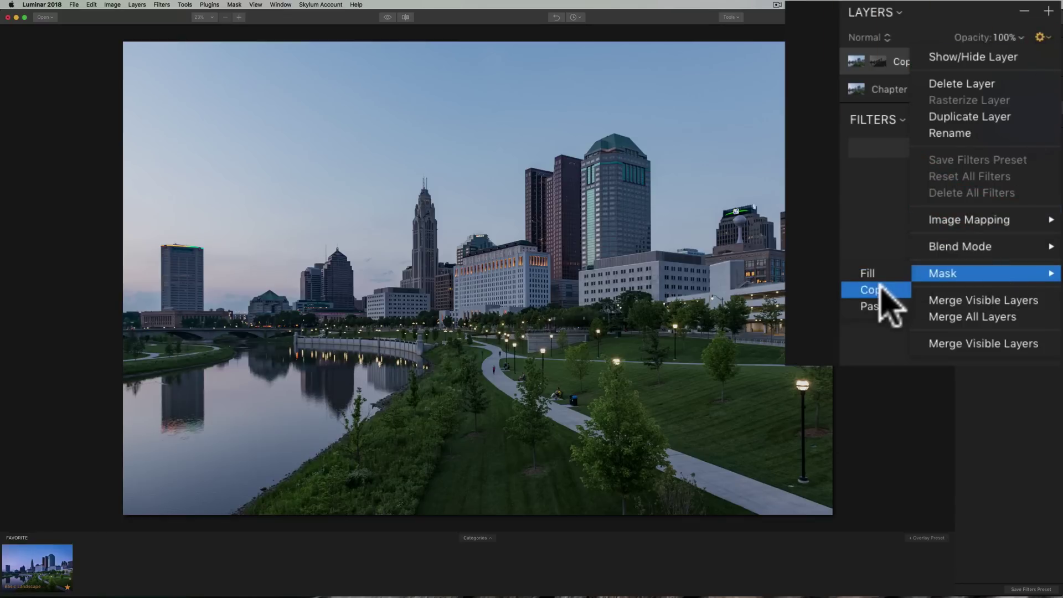
click(886, 305)
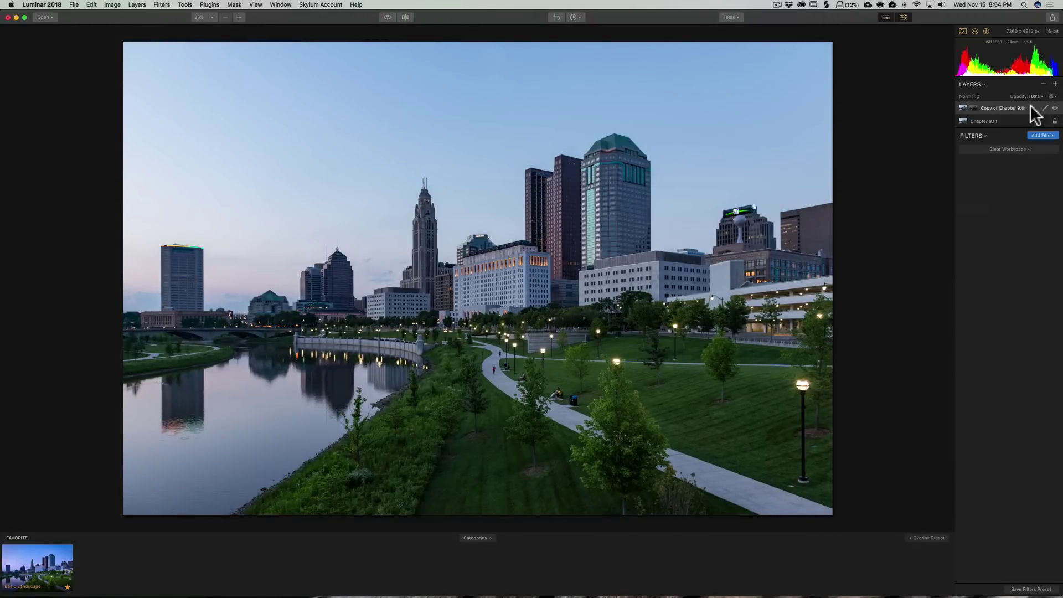
Add Sky.jpg as a new image layer and lower its opacity to 57%.
click(1054, 83)
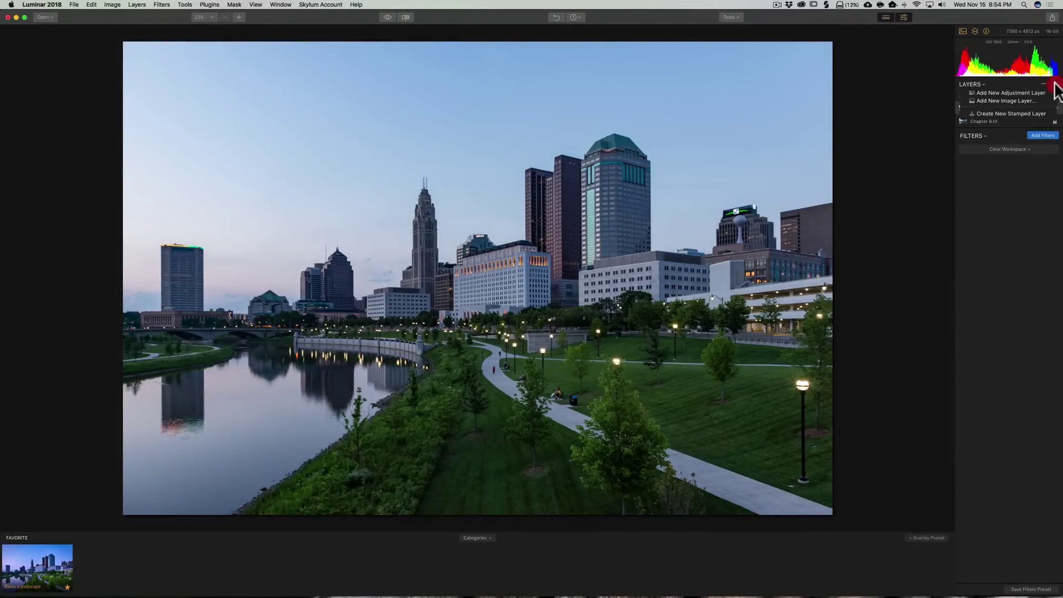
click(1018, 100)
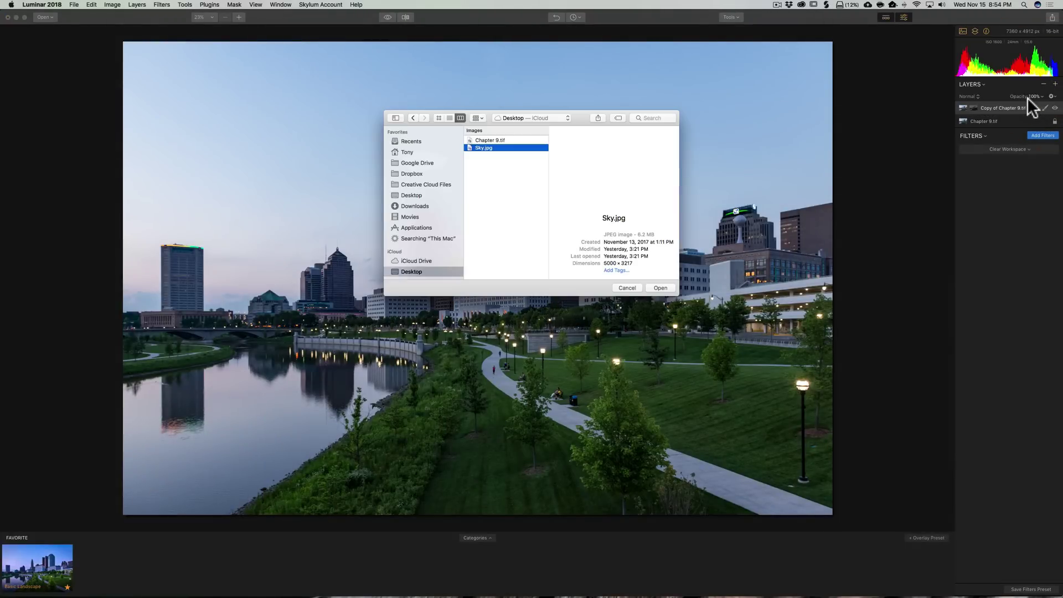
click(659, 287)
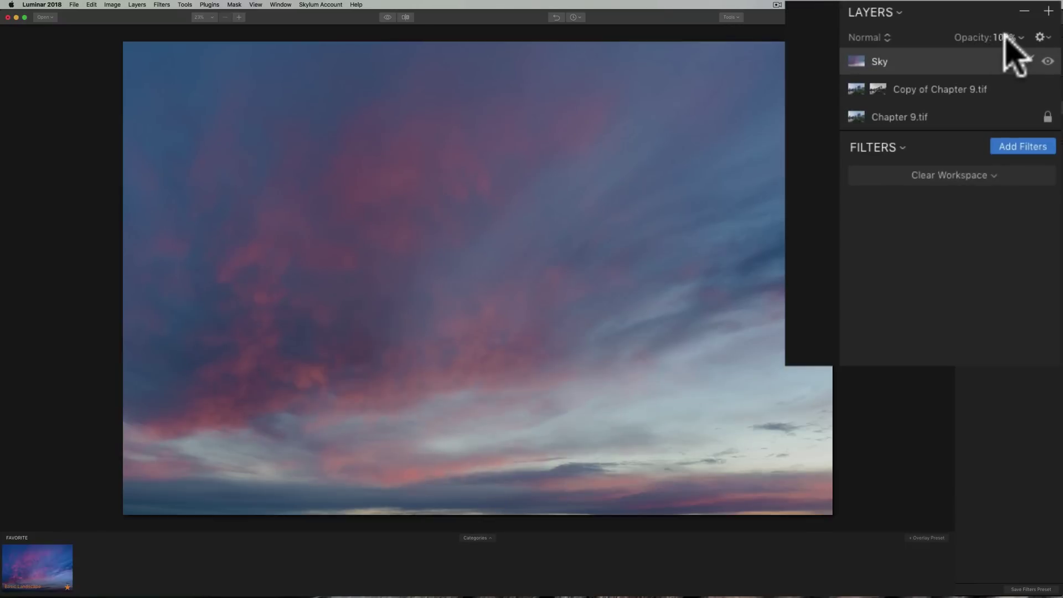
click(1006, 37)
drag(1035, 52, 1006, 52)
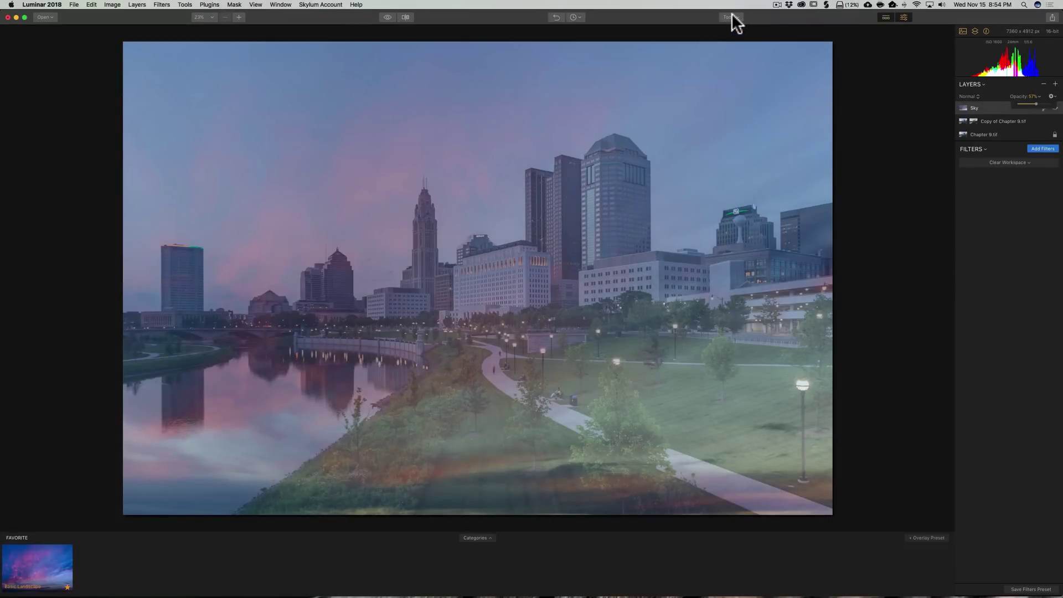
click(732, 16)
Free-transform the Sky layer, pulling its bottom edge up to a height of 2833.
click(736, 16)
click(743, 30)
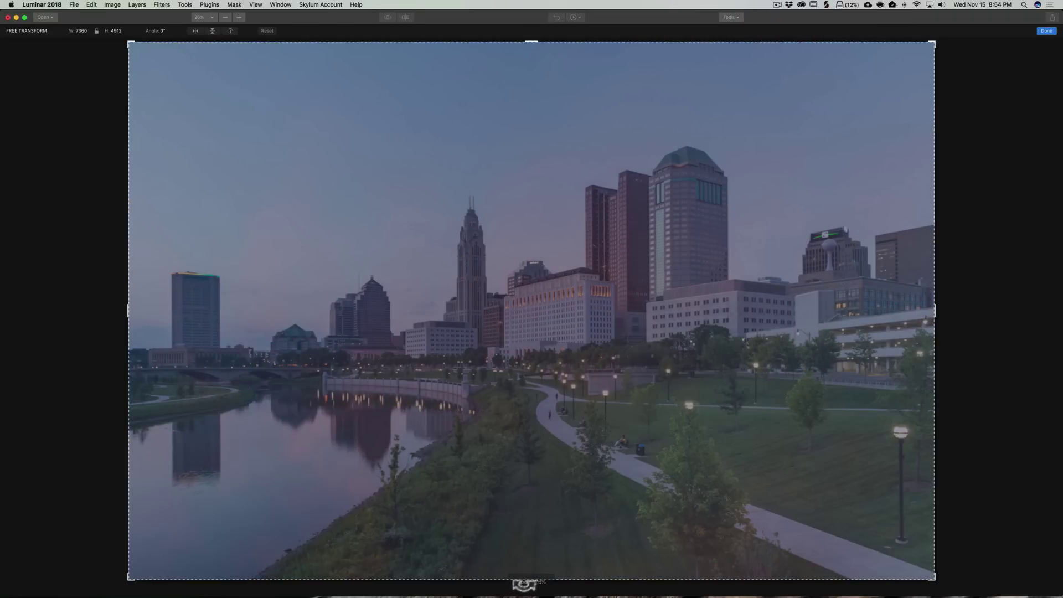
drag(526, 578, 526, 454)
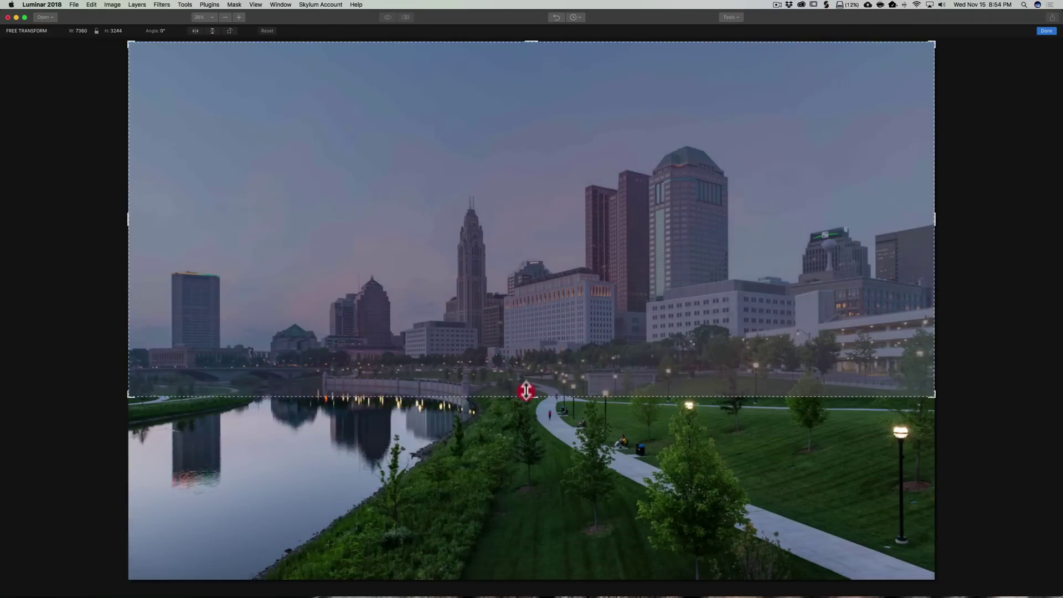
drag(526, 391, 529, 352)
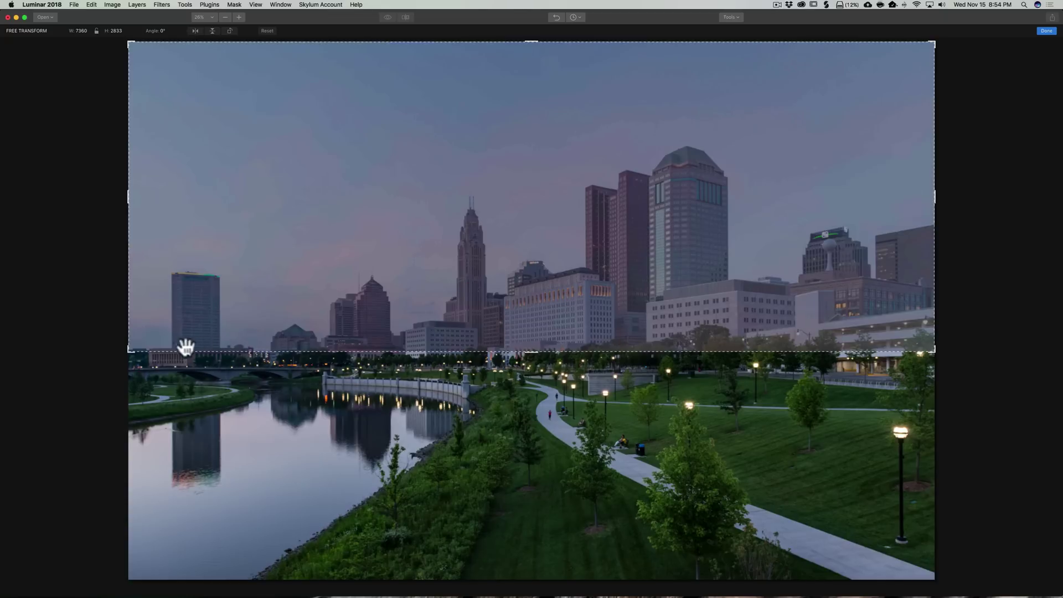
click(1046, 32)
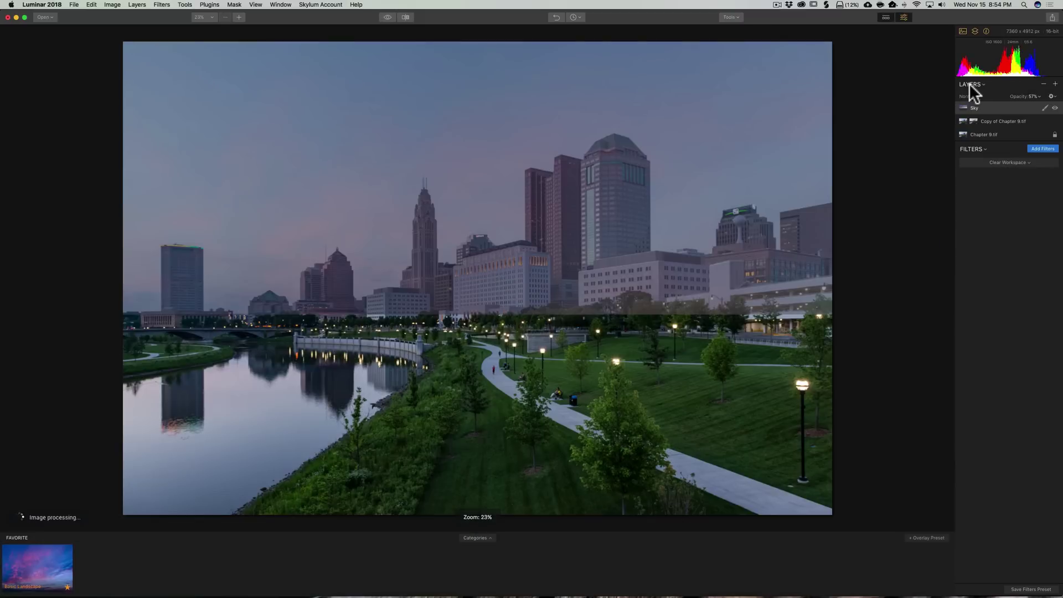
Raise the Sky layer to 100% opacity and paste the copied luminosity mask onto it.
click(1024, 97)
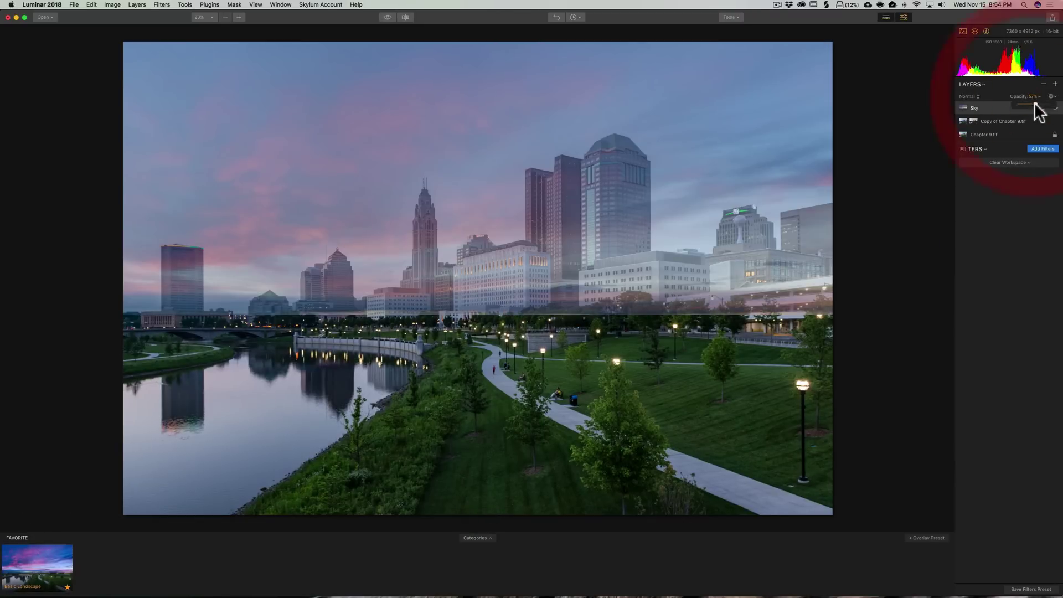
drag(1034, 104, 1053, 105)
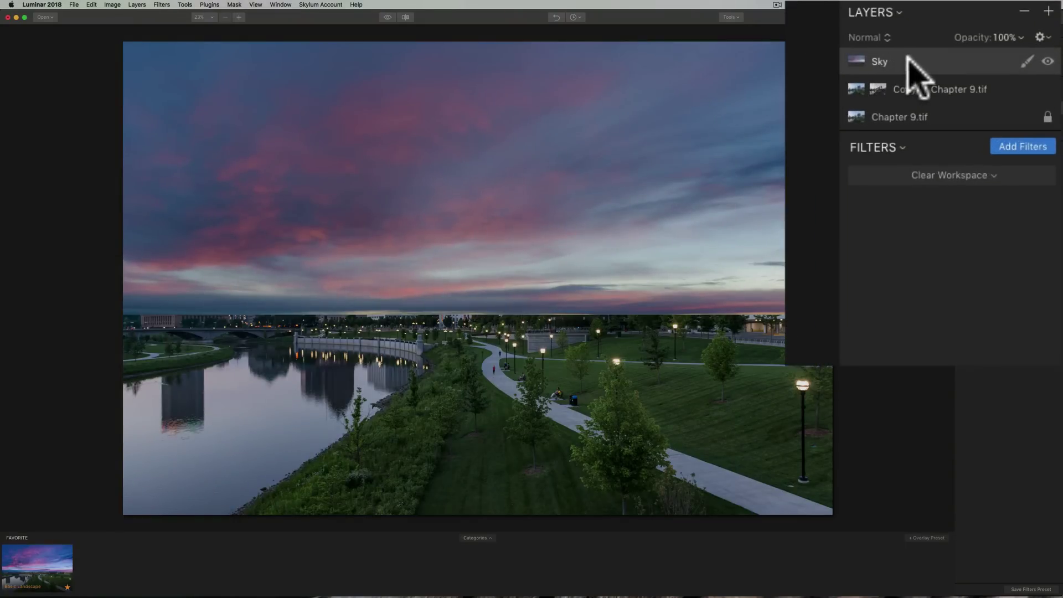
right_click(908, 58)
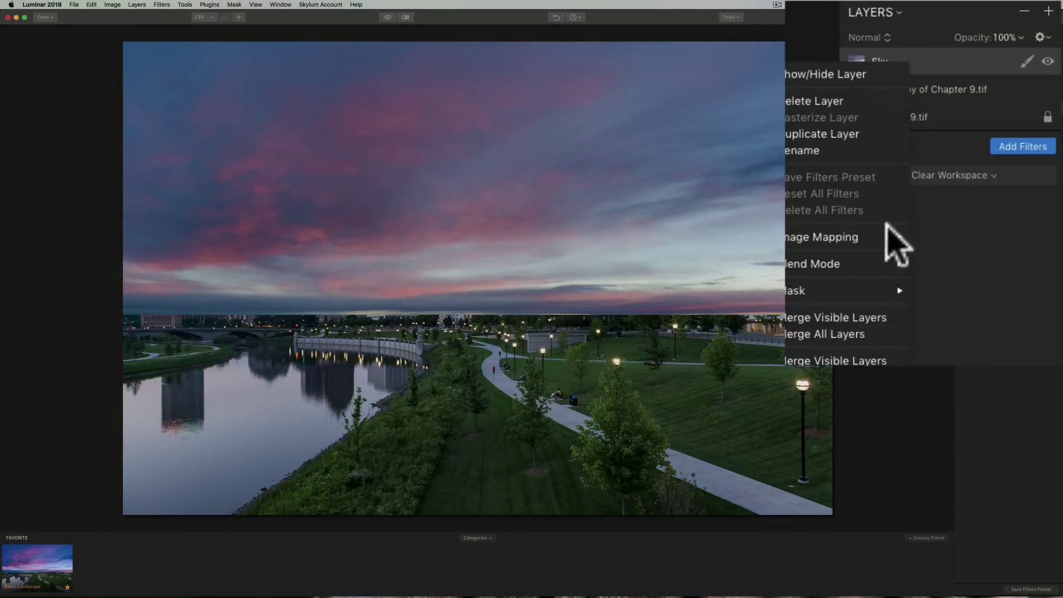
mouse_move(889, 290)
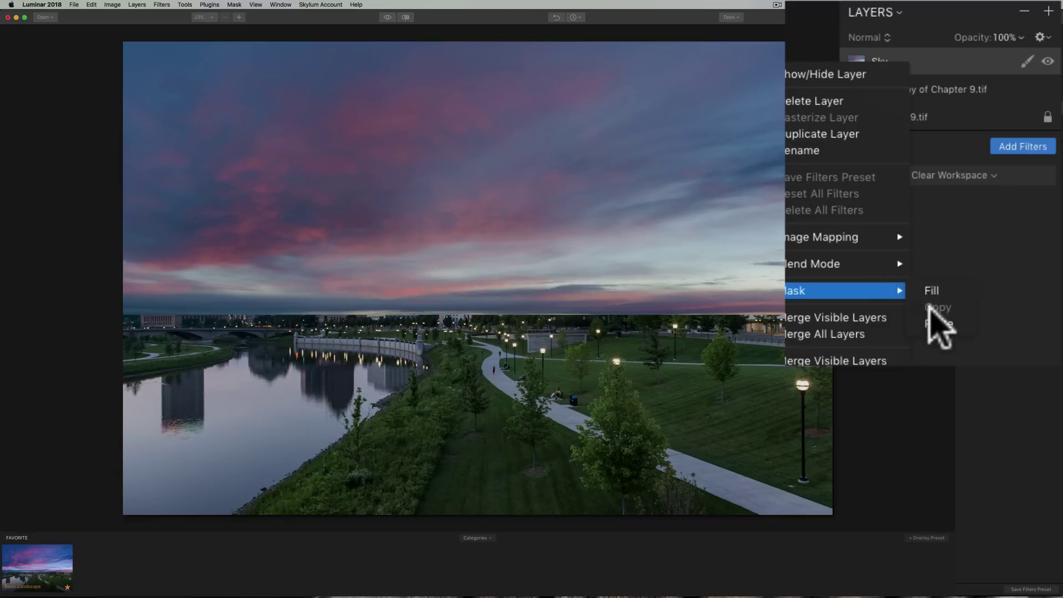
click(930, 323)
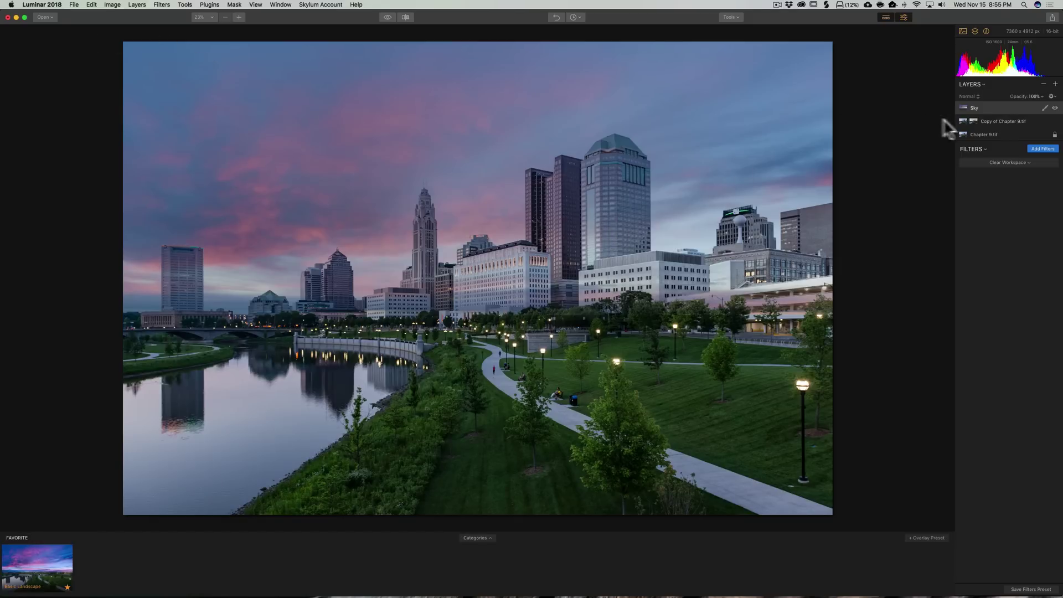
right_click(993, 105)
key(Escape)
Edit the Sky layer's mask with a brush, showing the red overlay in Erase mode.
click(1045, 109)
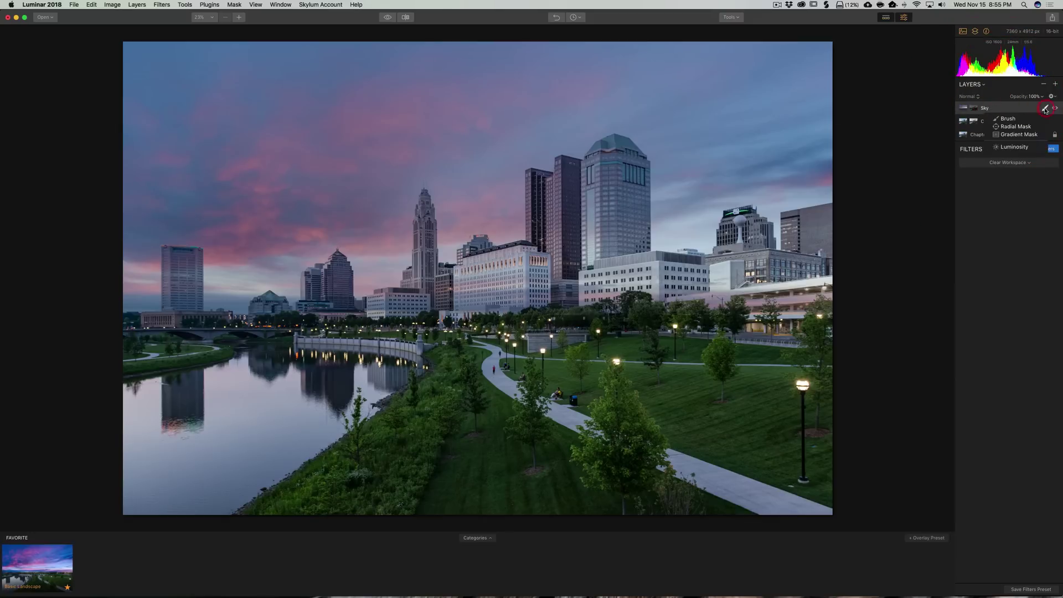
click(1016, 119)
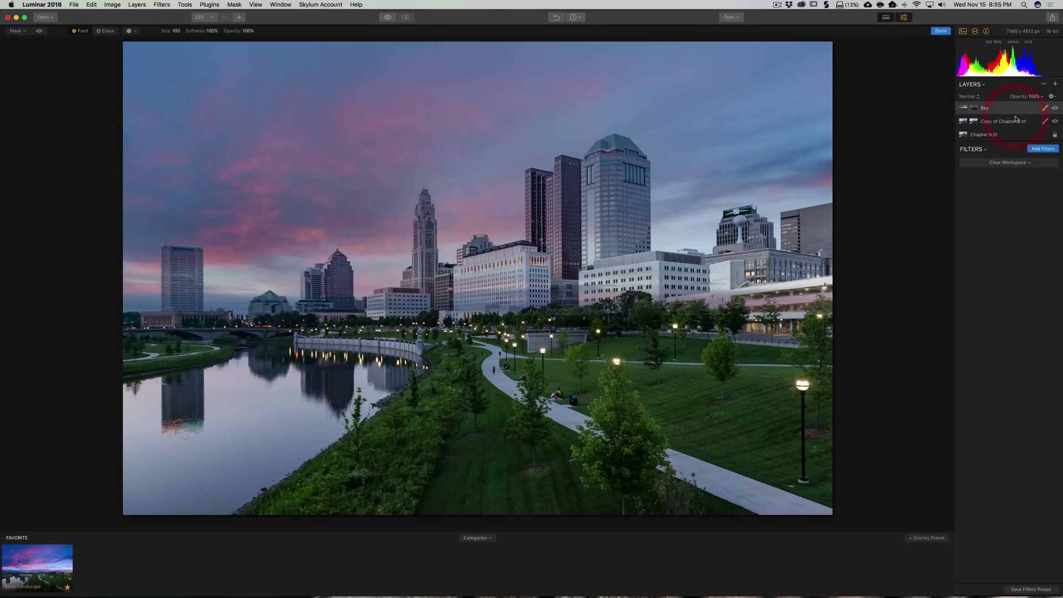
click(39, 31)
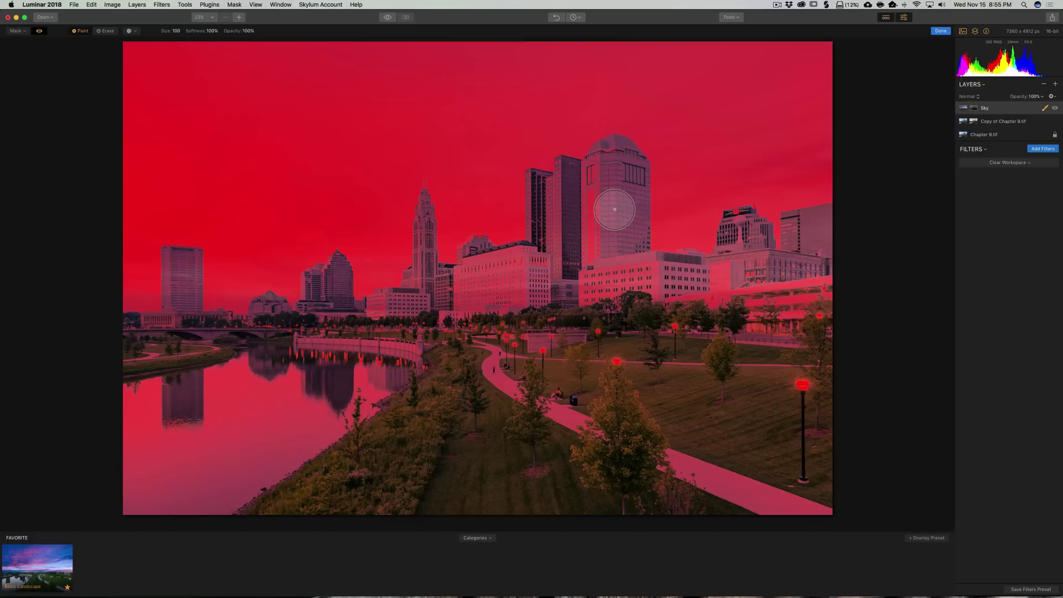
click(107, 31)
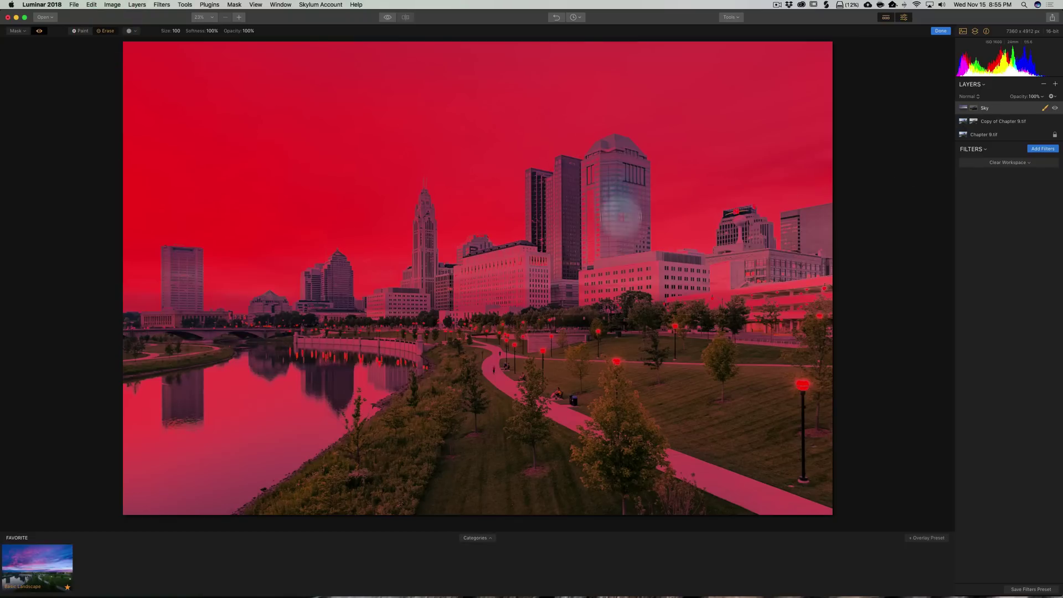
Erase the mask from the tall glass tower, right-hand buildings and lamp-lit lawn.
mouse_move(619, 217)
mouse_down()
mouse_move(627, 188)
mouse_move(624, 203)
mouse_move(576, 240)
mouse_move(587, 260)
mouse_move(566, 247)
mouse_move(562, 217)
mouse_move(609, 200)
mouse_move(611, 160)
mouse_move(629, 216)
mouse_up()
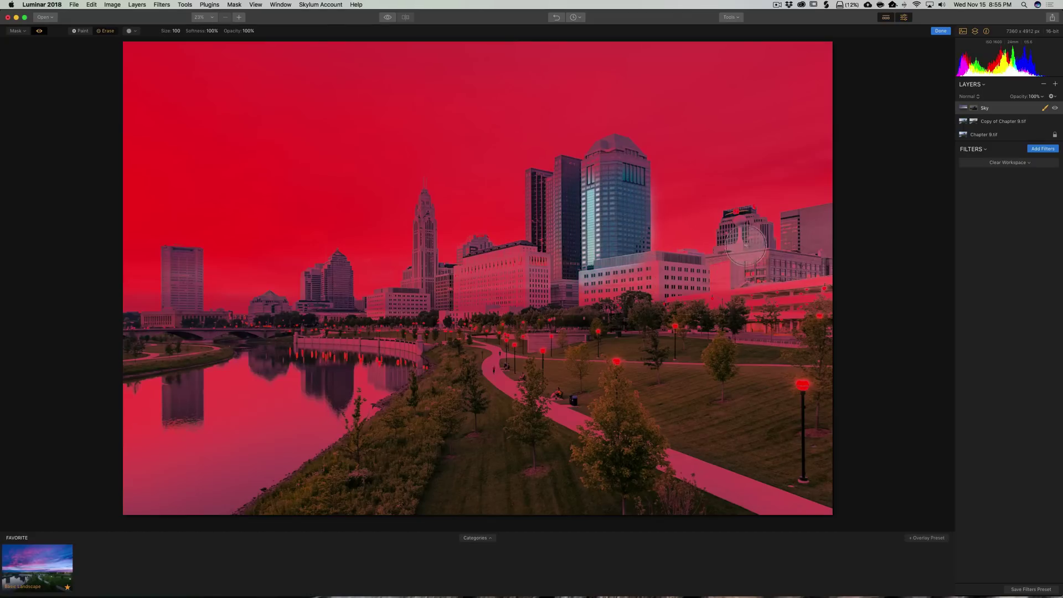
mouse_move(745, 244)
mouse_down()
mouse_move(772, 263)
mouse_move(750, 304)
mouse_move(800, 301)
mouse_move(797, 313)
mouse_up()
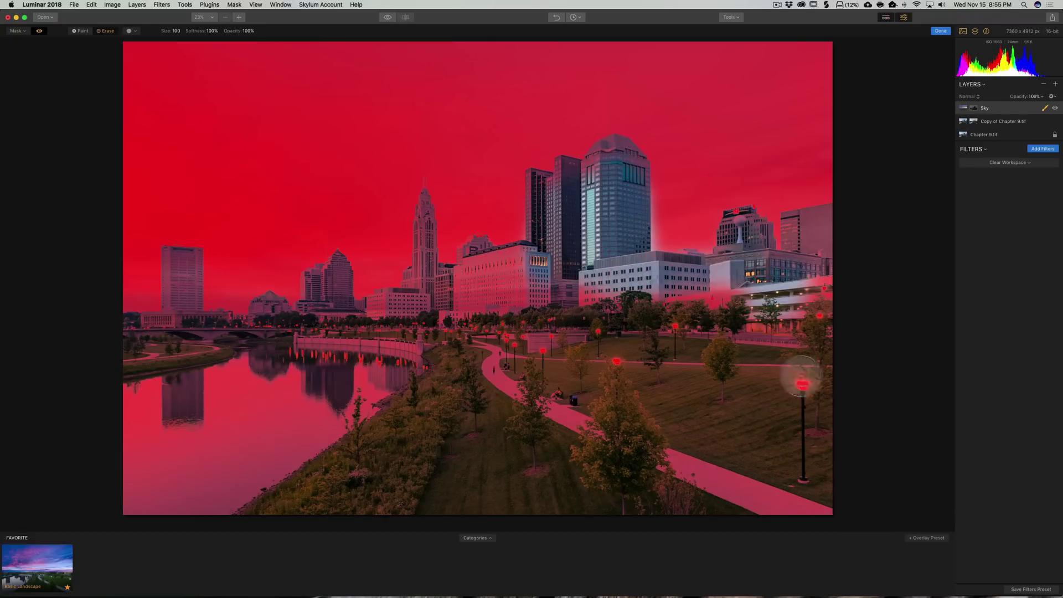
drag(802, 376, 803, 374)
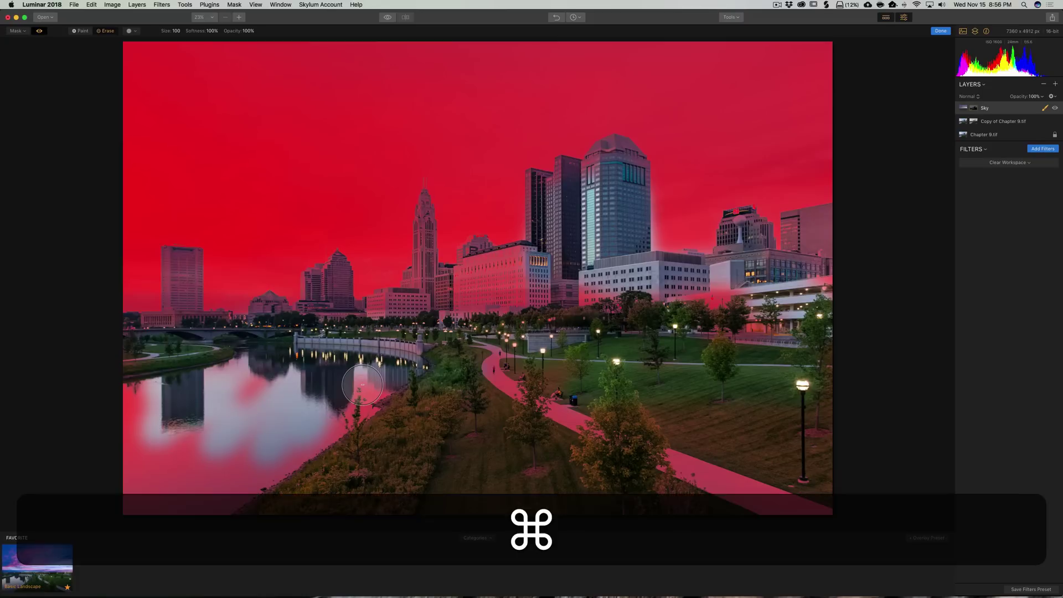
Undo the river erase, then erase the lamps, riverside wall, left tower and white building.
key(super+z)
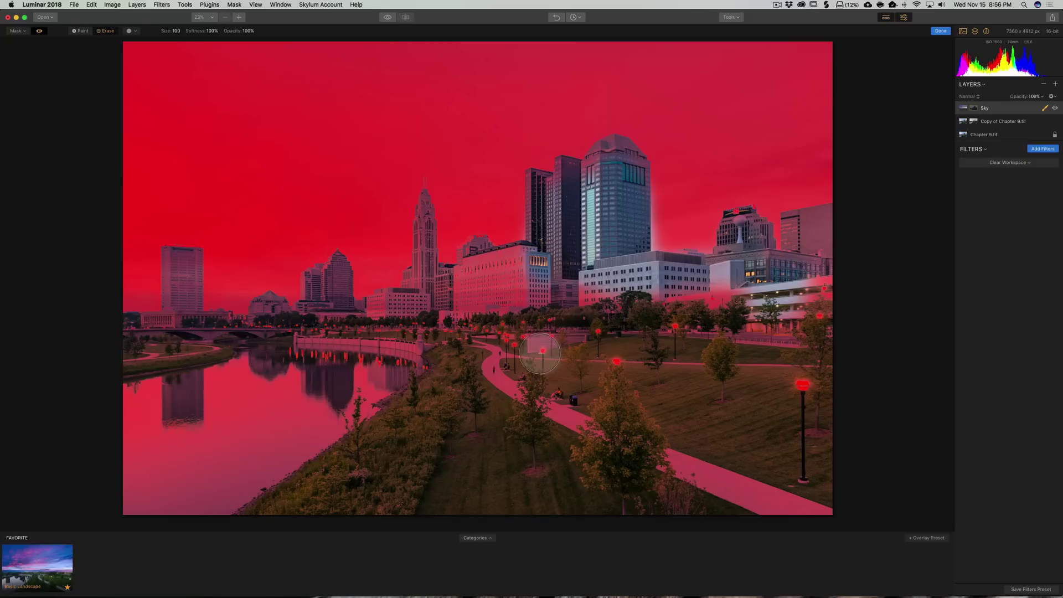
mouse_move(540, 353)
mouse_down()
mouse_move(462, 324)
mouse_move(564, 334)
mouse_up()
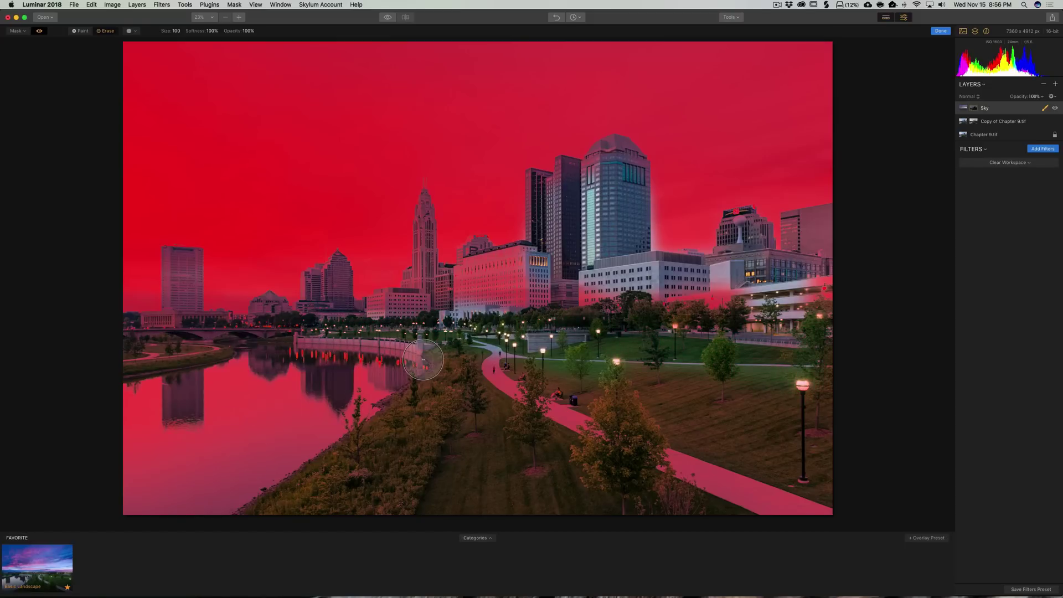
key(bracketleft)
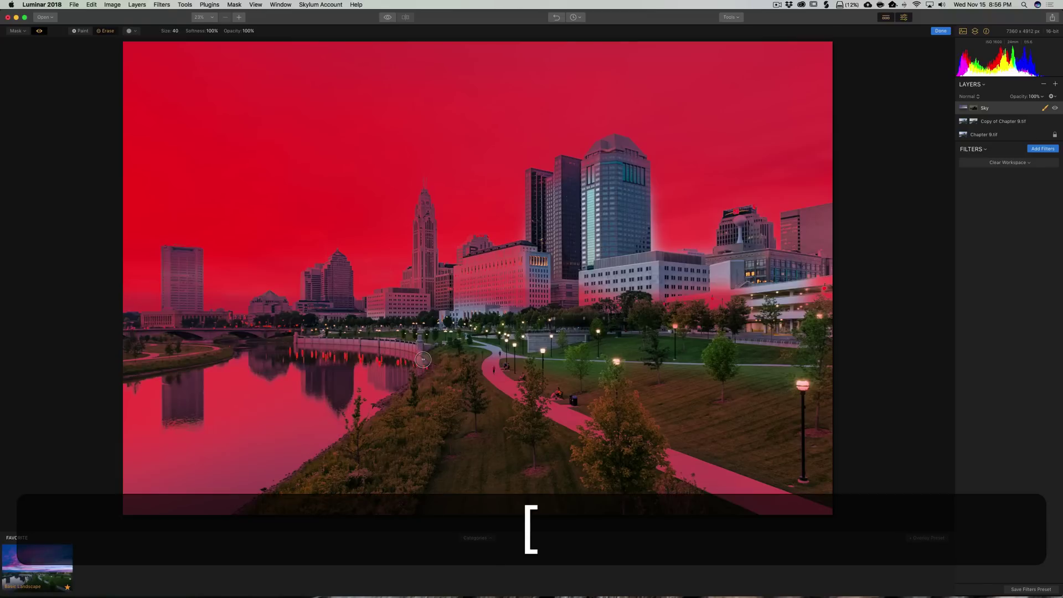
drag(422, 359, 299, 352)
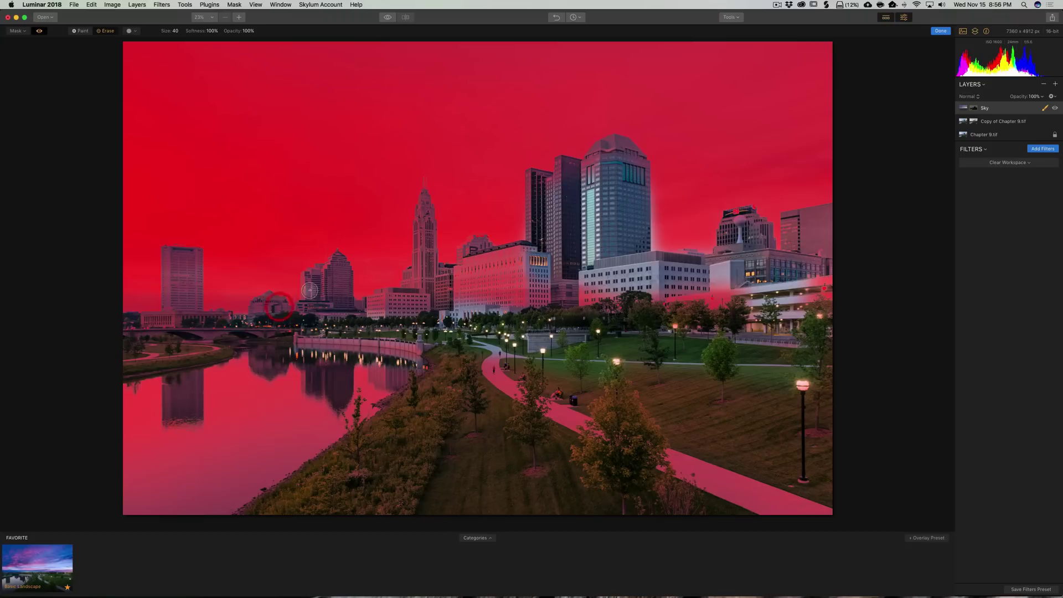
mouse_move(342, 281)
mouse_down()
mouse_move(344, 258)
mouse_move(342, 291)
mouse_move(324, 283)
mouse_move(352, 299)
mouse_up()
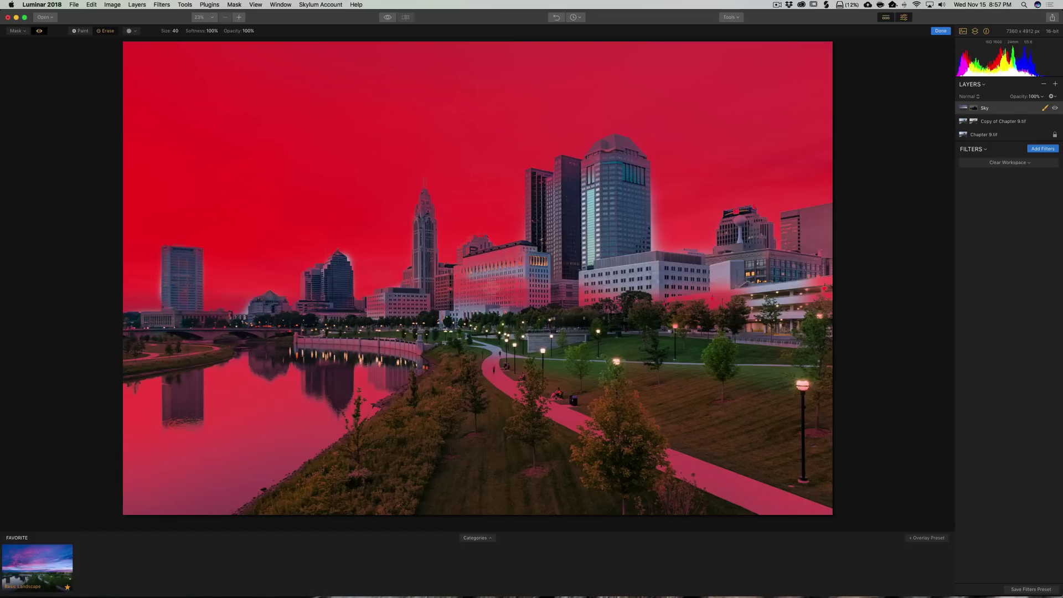
mouse_move(496, 276)
mouse_down()
mouse_move(459, 285)
mouse_move(536, 292)
mouse_up()
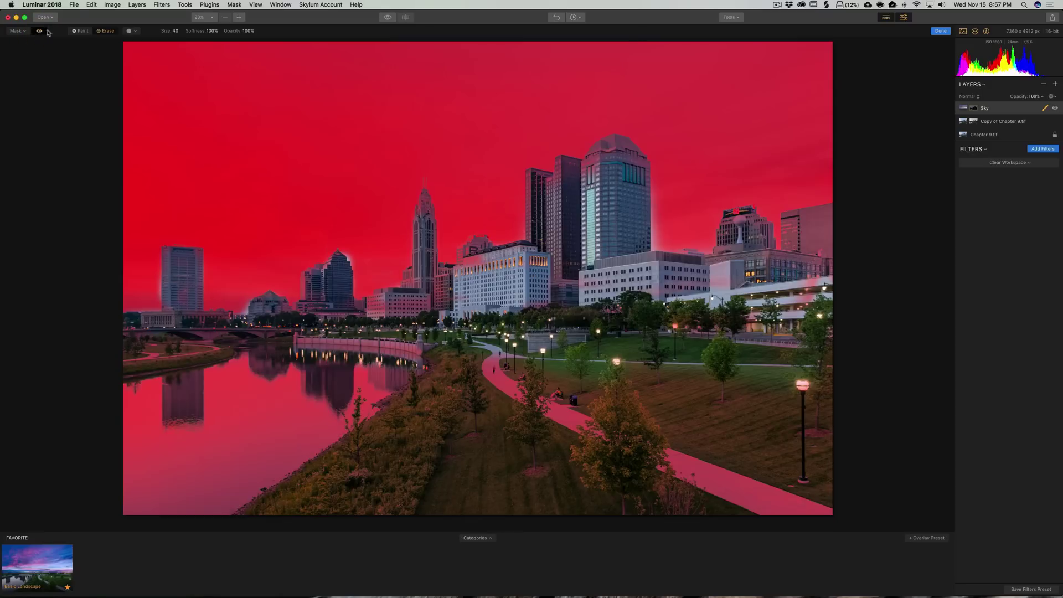
Hide the red mask overlay to preview the pink sky, then return to the Sky mask brush.
click(39, 31)
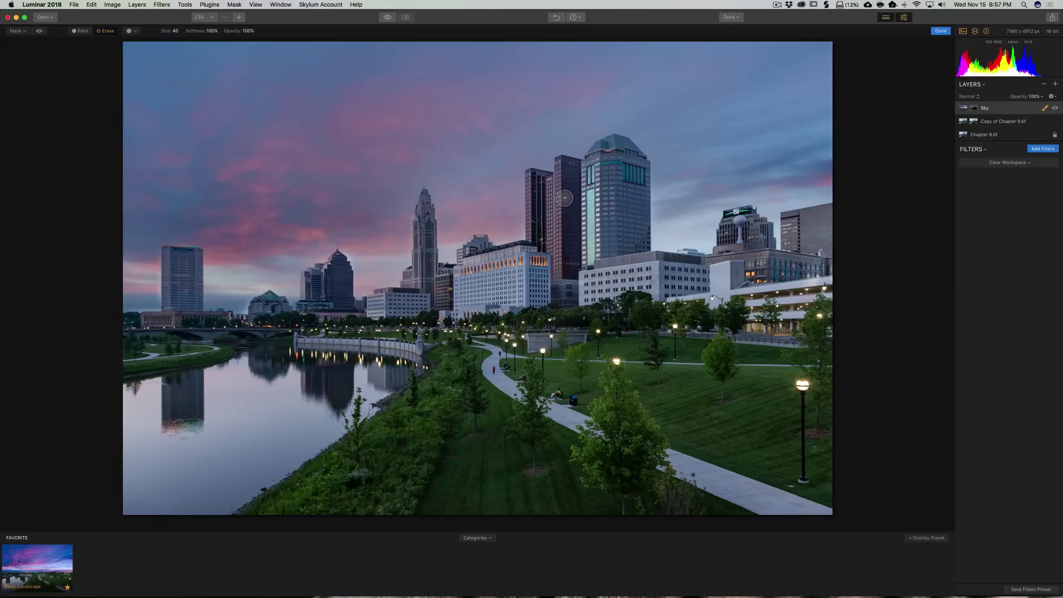
click(1043, 108)
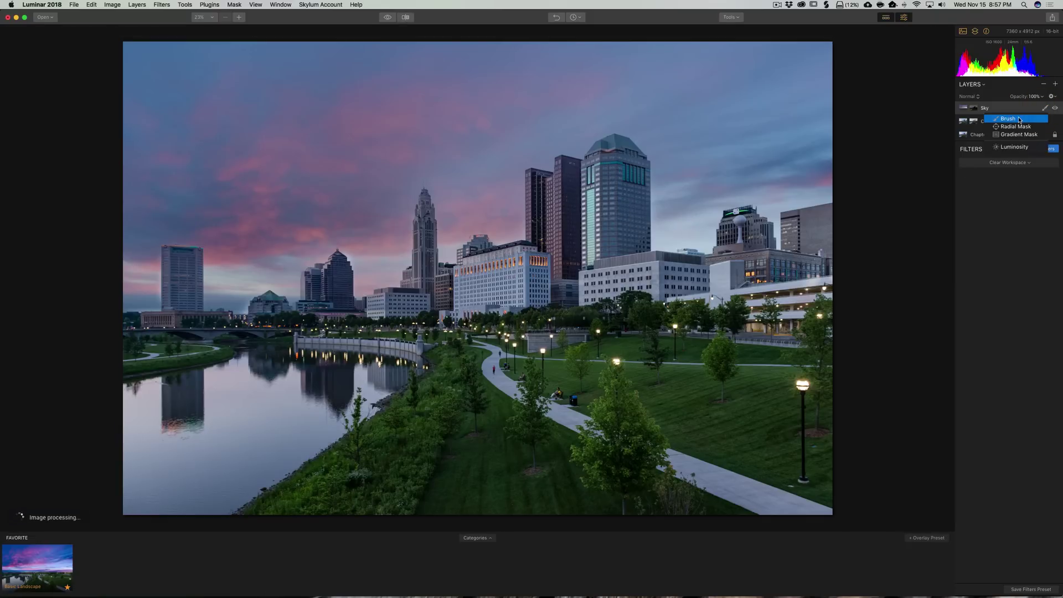
click(1018, 116)
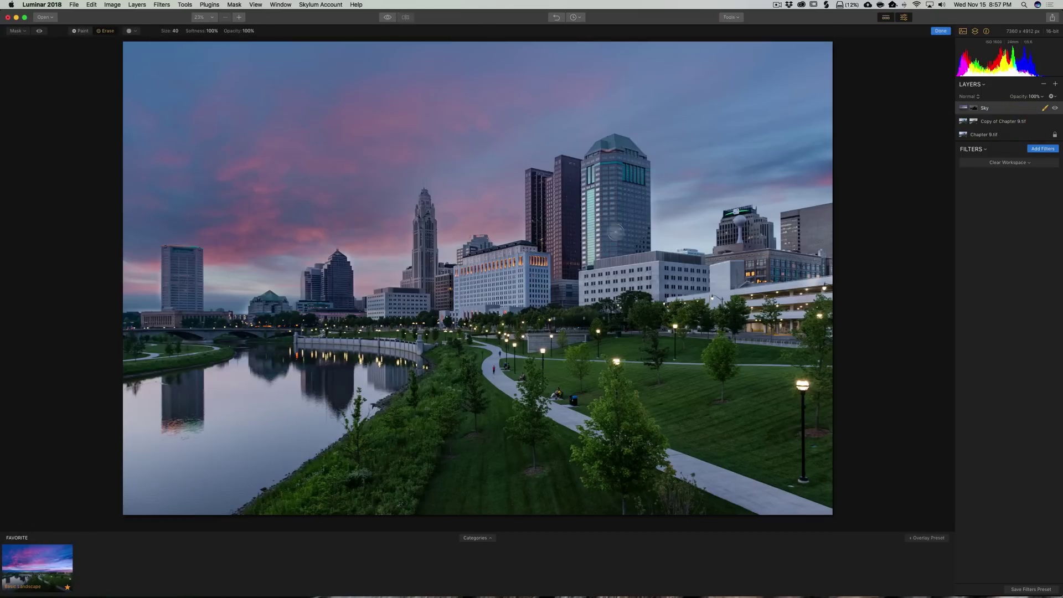